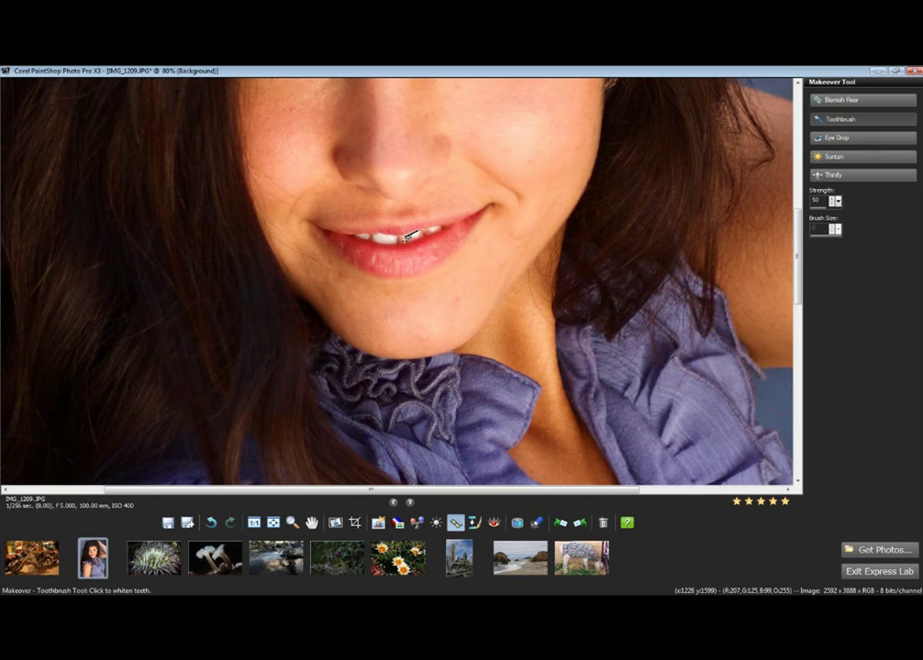
Step: Whiten the teeth with the Makeover Toothbrush and the whites of both eyes with Eye Drop
{"action": "left_click", "coordinate": [410, 235]}
{"action": "scroll", "coordinate": [456, 204], "scroll_direction": "down", "scroll_amount": 3}
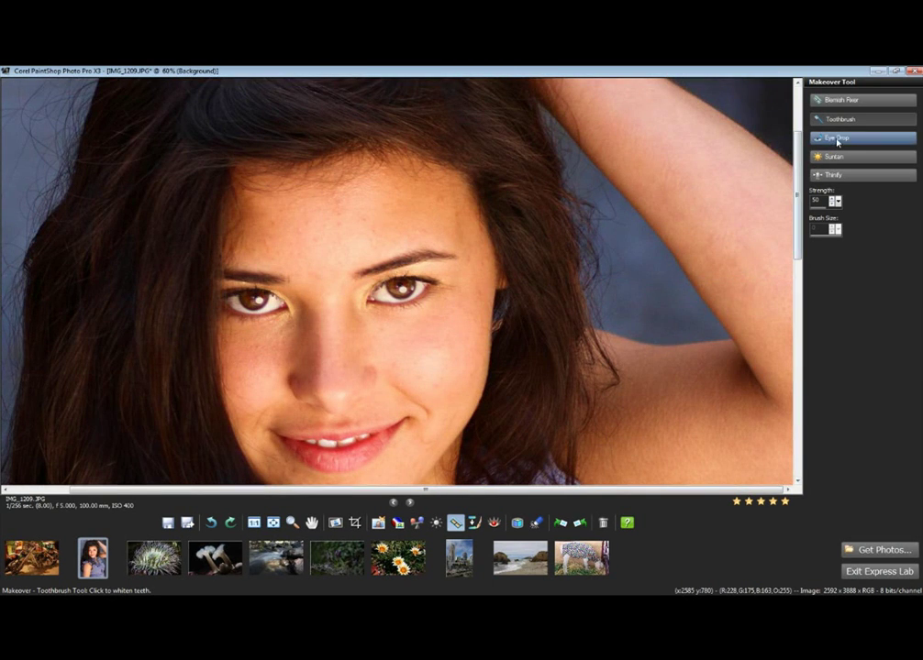
{"action": "left_click", "coordinate": [837, 138]}
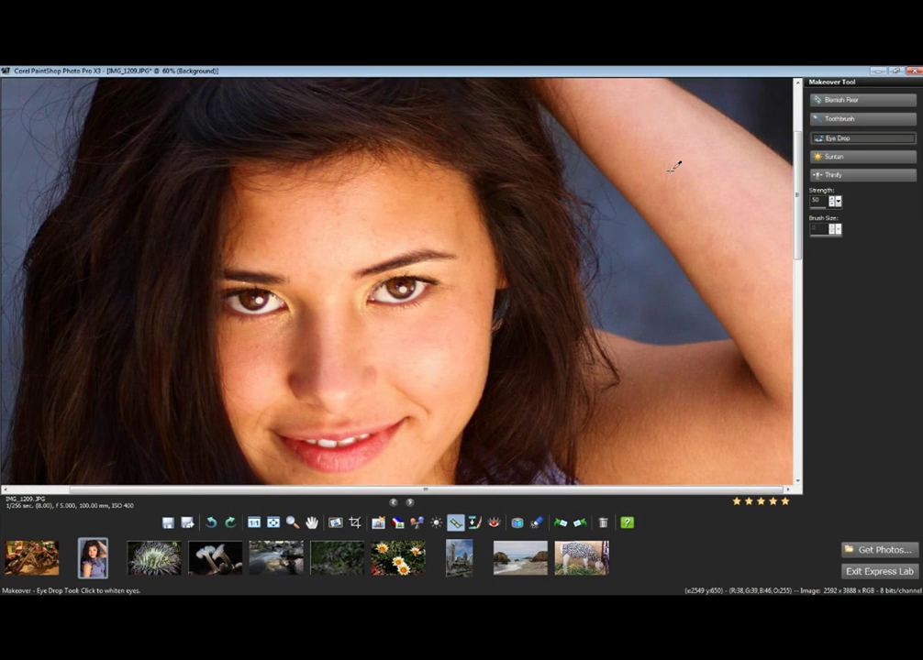
{"action": "left_click", "coordinate": [252, 303]}
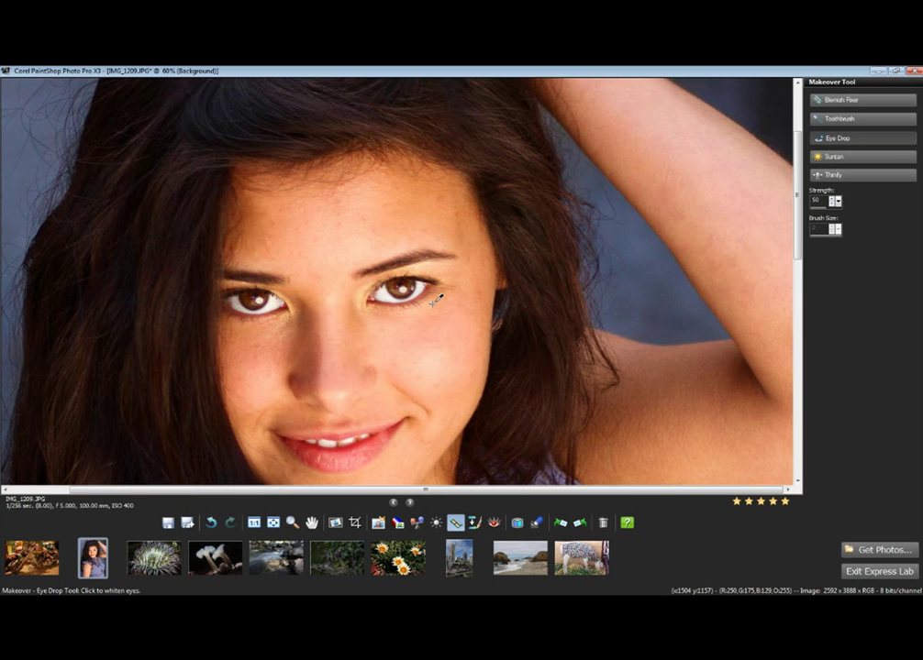
{"action": "scroll", "coordinate": [477, 308], "scroll_direction": "down", "scroll_amount": 1}
{"action": "scroll", "coordinate": [402, 346], "scroll_direction": "down", "scroll_amount": 1}
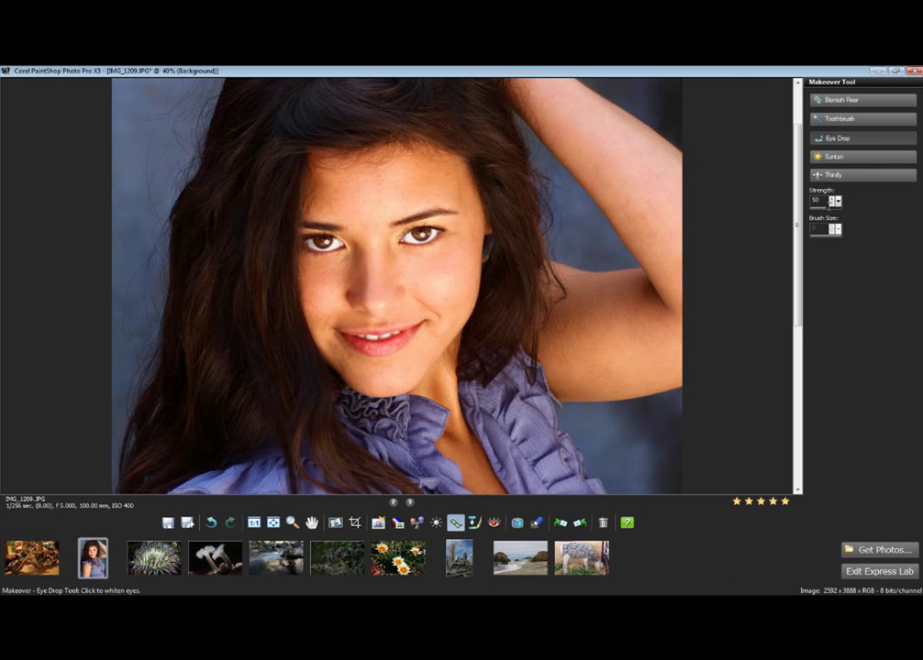
Step: Brush a suntan along the raised arm with a smaller Suntan brush, then undo the last stroke
{"action": "left_click", "coordinate": [830, 176]}
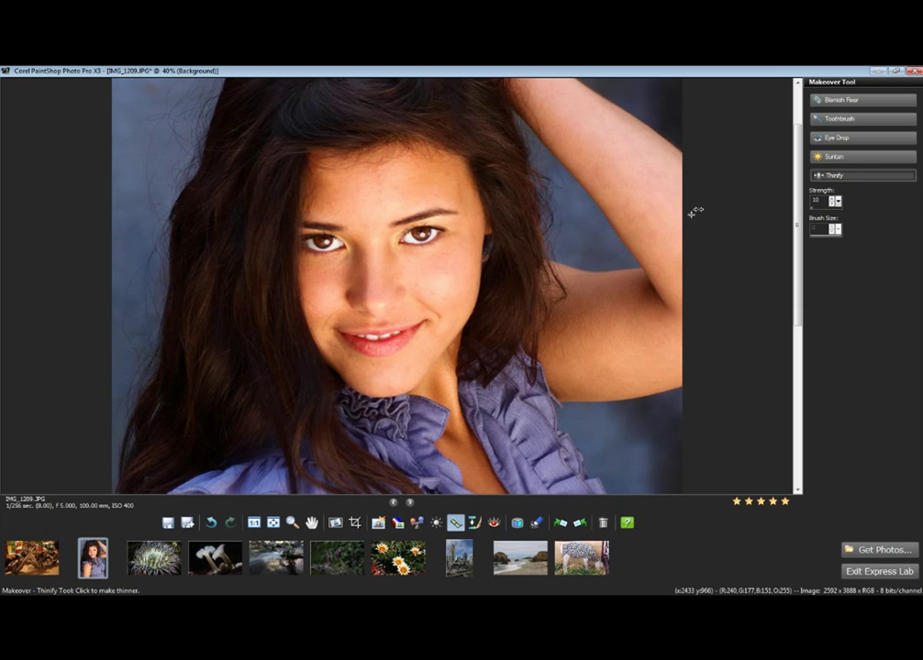
{"action": "left_click", "coordinate": [845, 157]}
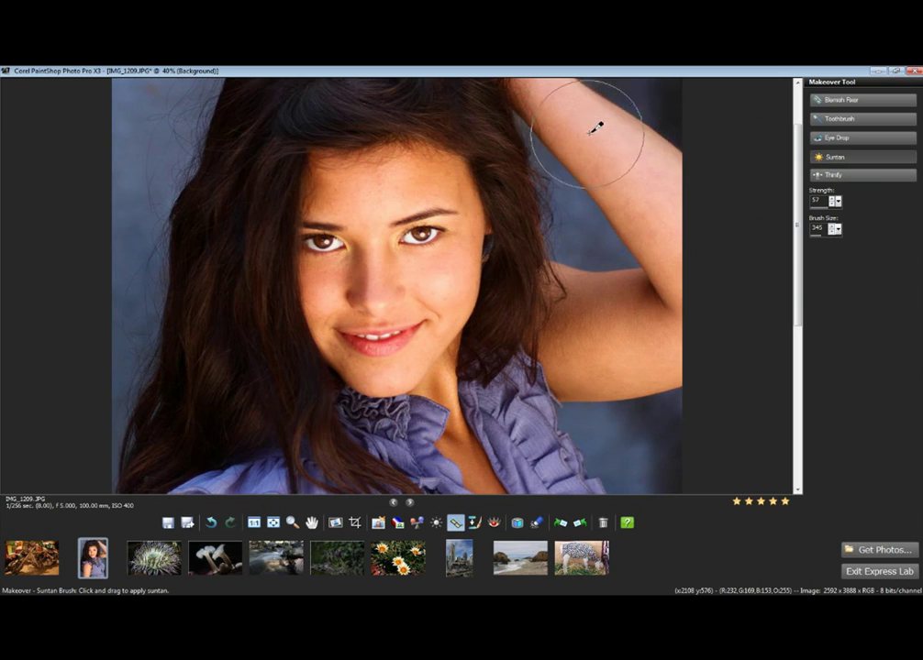
{"action": "left_click_drag", "start_coordinate": [823, 240], "coordinate": [816, 238]}
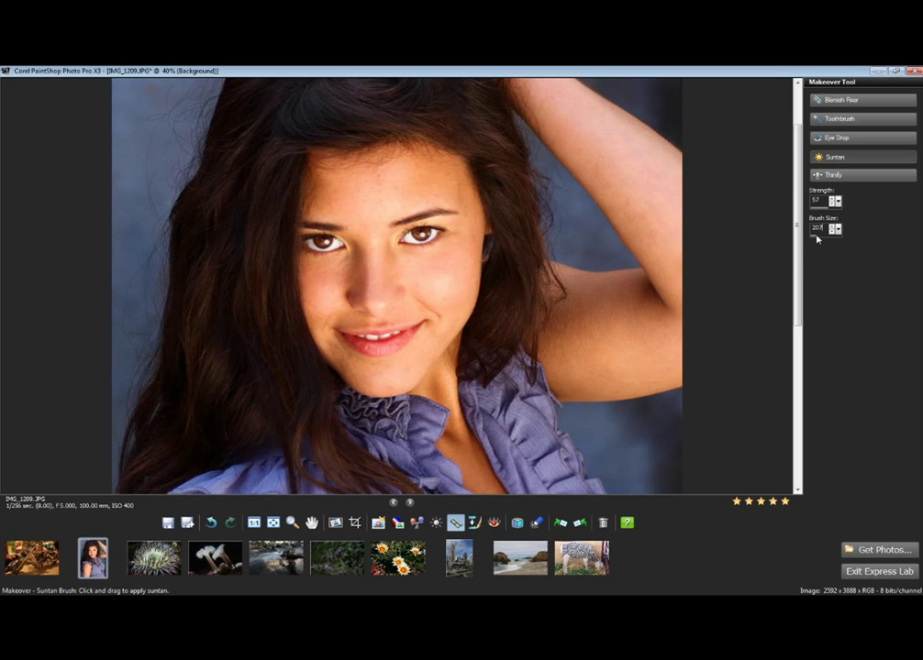
{"action": "mouse_move", "coordinate": [563, 129]}
{"action": "left_mouse_down"}
{"action": "mouse_move", "coordinate": [577, 117]}
{"action": "mouse_move", "coordinate": [635, 181]}
{"action": "mouse_move", "coordinate": [665, 146]}
{"action": "mouse_move", "coordinate": [570, 93]}
{"action": "mouse_move", "coordinate": [655, 169]}
{"action": "left_mouse_up"}
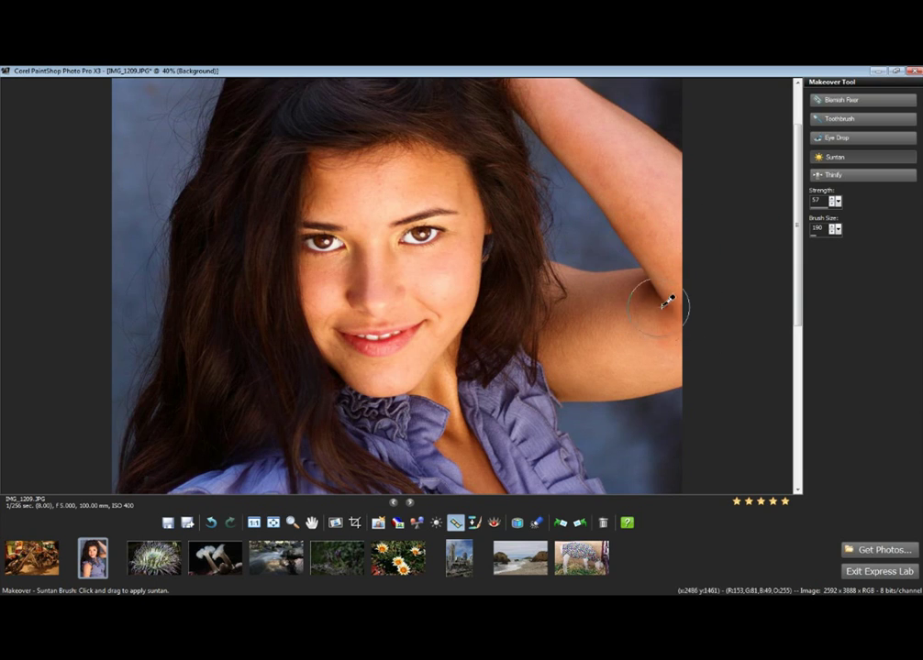
{"action": "left_click_drag", "start_coordinate": [567, 330], "coordinate": [683, 329]}
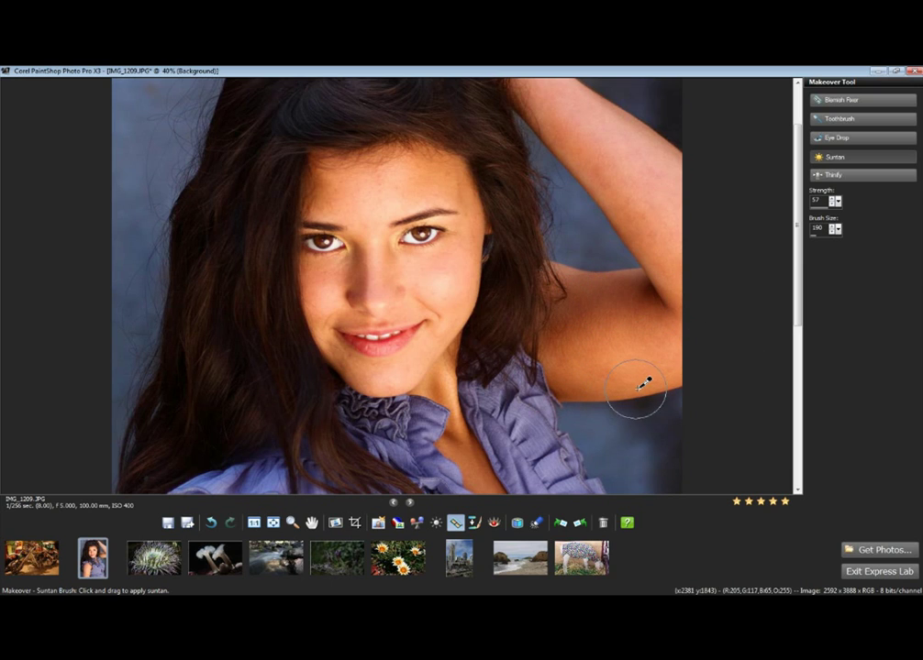
{"action": "left_click", "coordinate": [212, 525]}
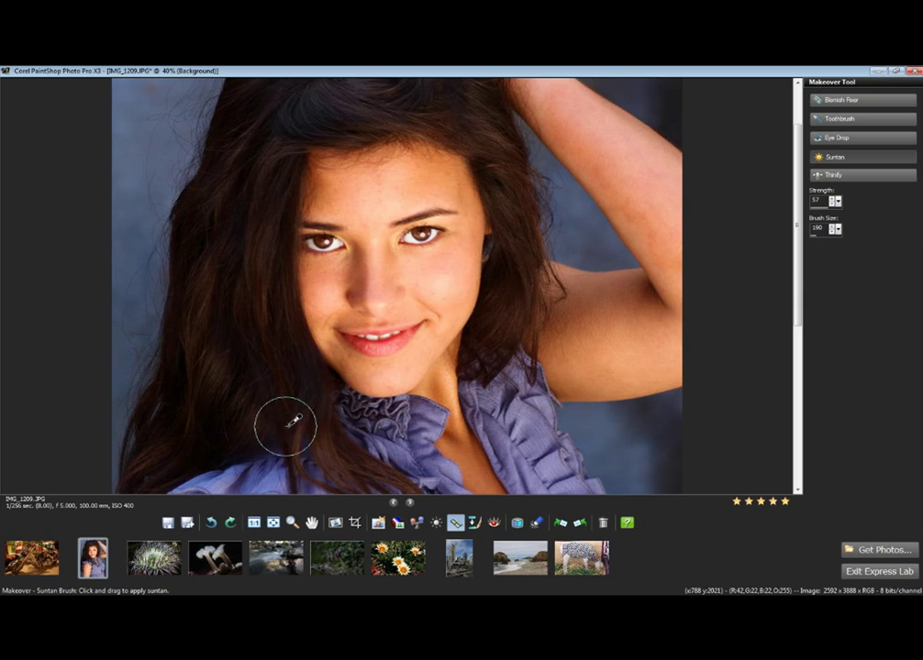
Step: Open Local Tone Mapping, preview Strength 20, then set it back to 0
{"action": "left_click", "coordinate": [398, 526]}
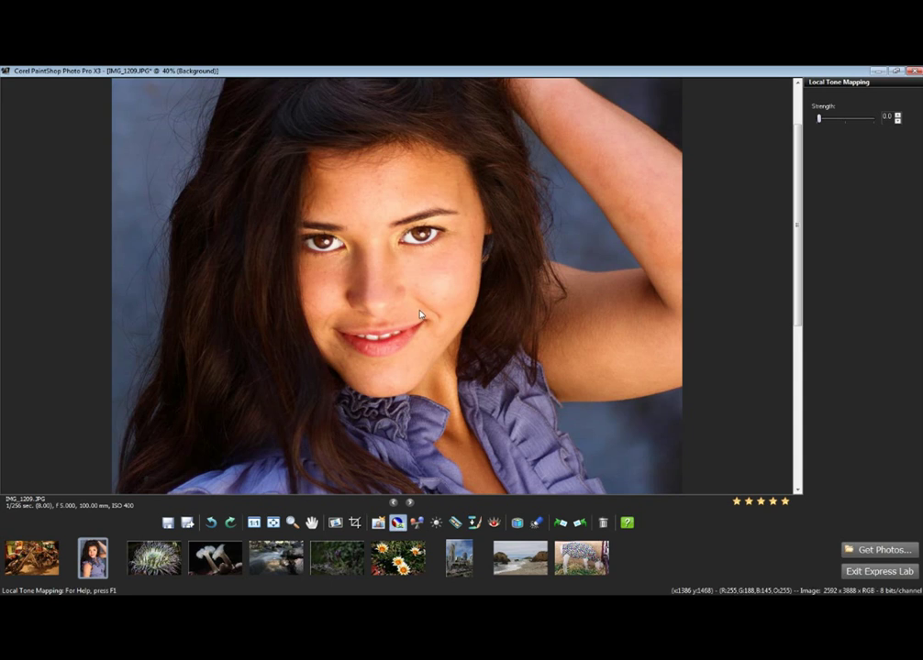
{"action": "scroll", "coordinate": [421, 327], "scroll_direction": "down", "scroll_amount": 2}
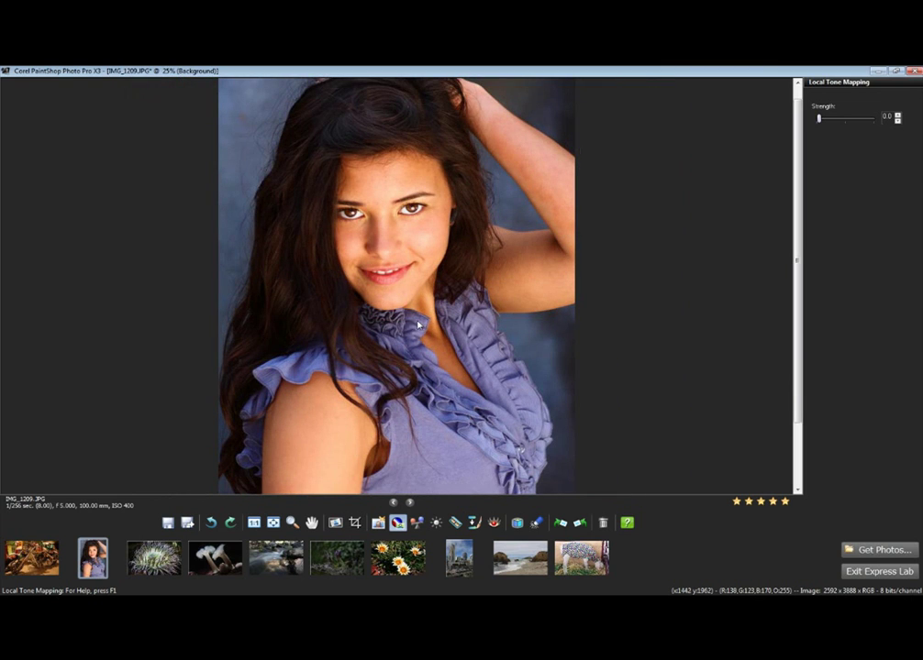
{"action": "scroll", "coordinate": [421, 326], "scroll_direction": "down", "scroll_amount": 1}
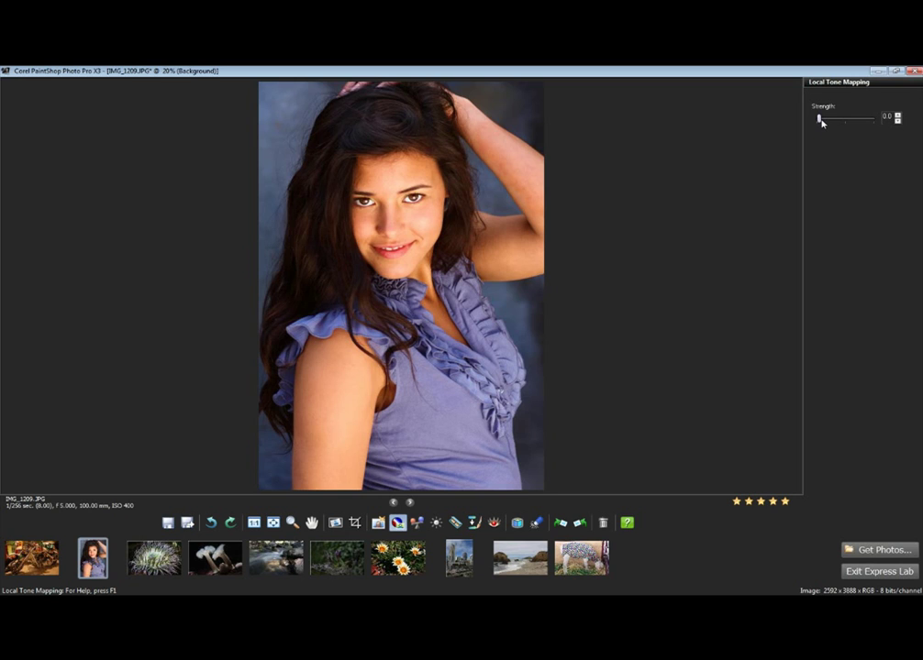
{"action": "left_click_drag", "start_coordinate": [819, 120], "coordinate": [874, 120]}
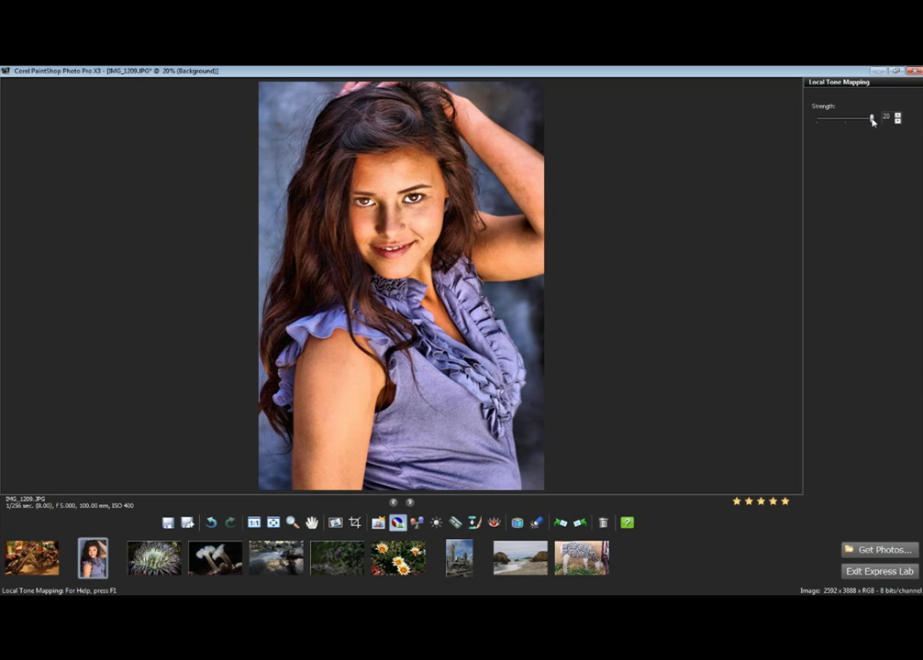
{"action": "left_click_drag", "start_coordinate": [873, 120], "coordinate": [814, 126]}
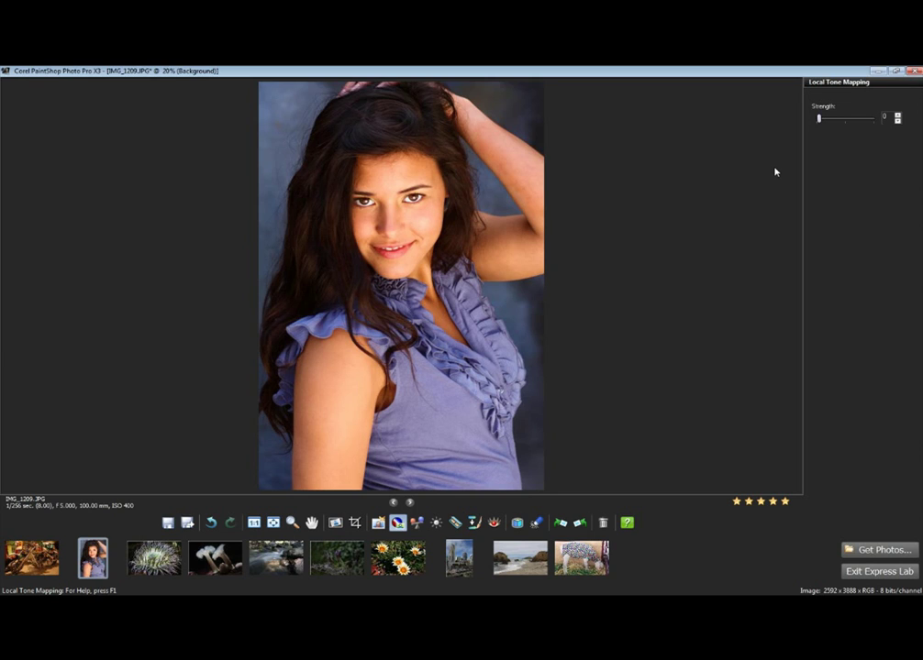
Step: Exit Express Lab, choosing No to discard the portrait's changes
{"action": "left_click", "coordinate": [886, 572]}
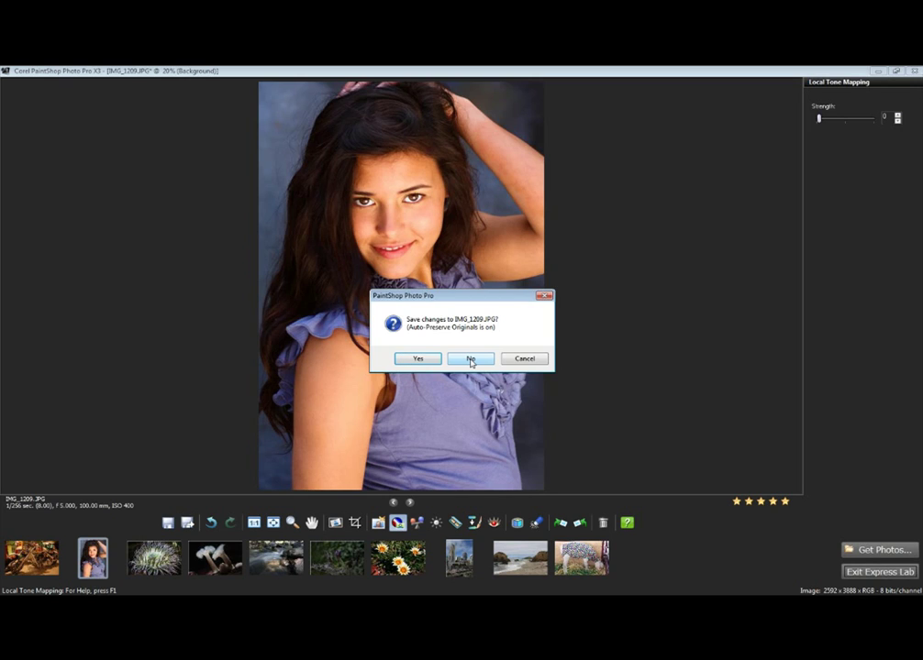
{"action": "left_click", "coordinate": [471, 359]}
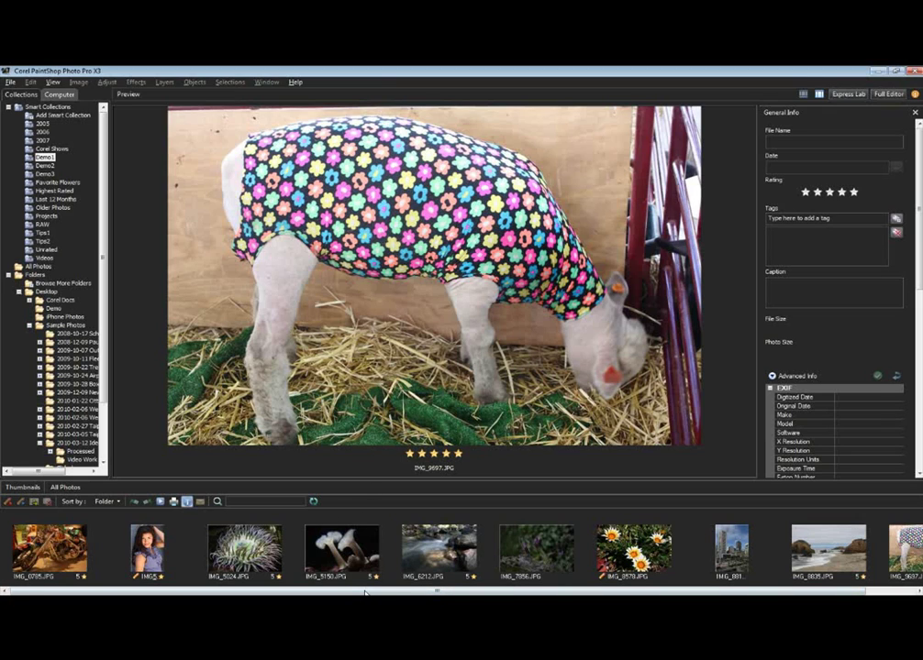
Step: Capture the editing applied to the IMG_8578 flower photo
{"action": "left_click_drag", "start_coordinate": [358, 589], "coordinate": [405, 588]}
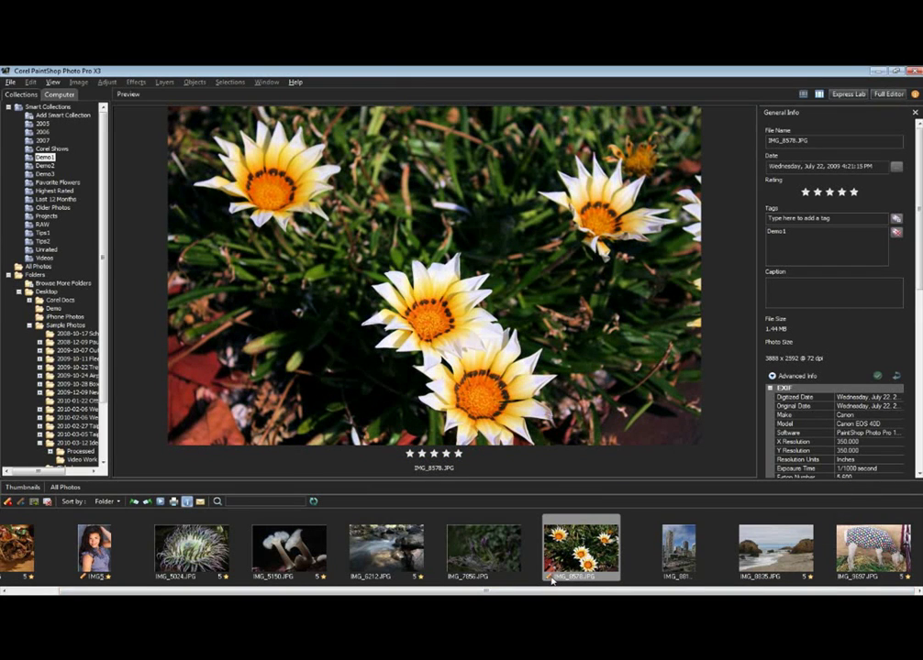
{"action": "mouse_move", "coordinate": [553, 582]}
{"action": "right_click", "coordinate": [566, 299]}
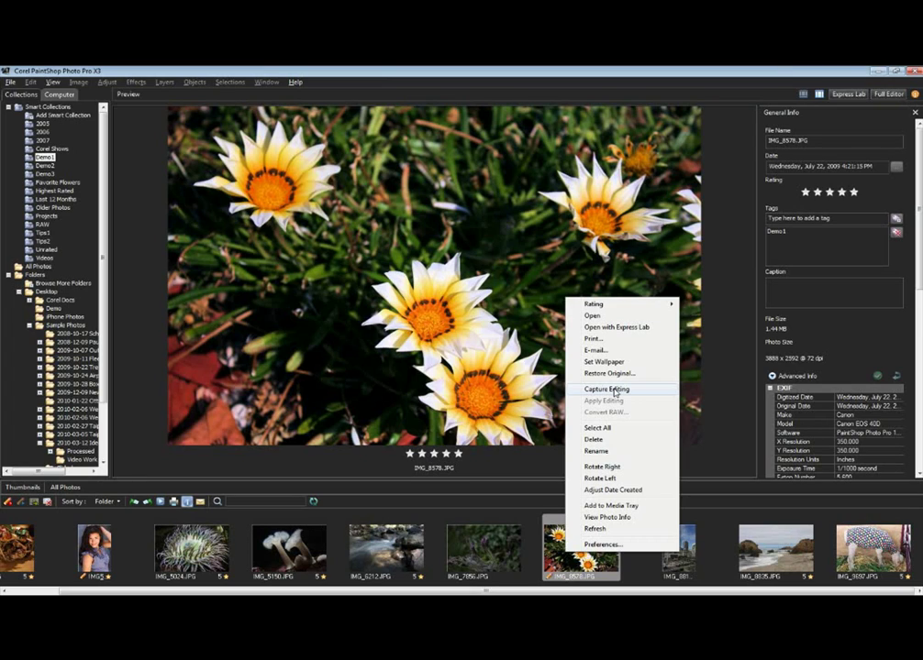
{"action": "left_click", "coordinate": [615, 393]}
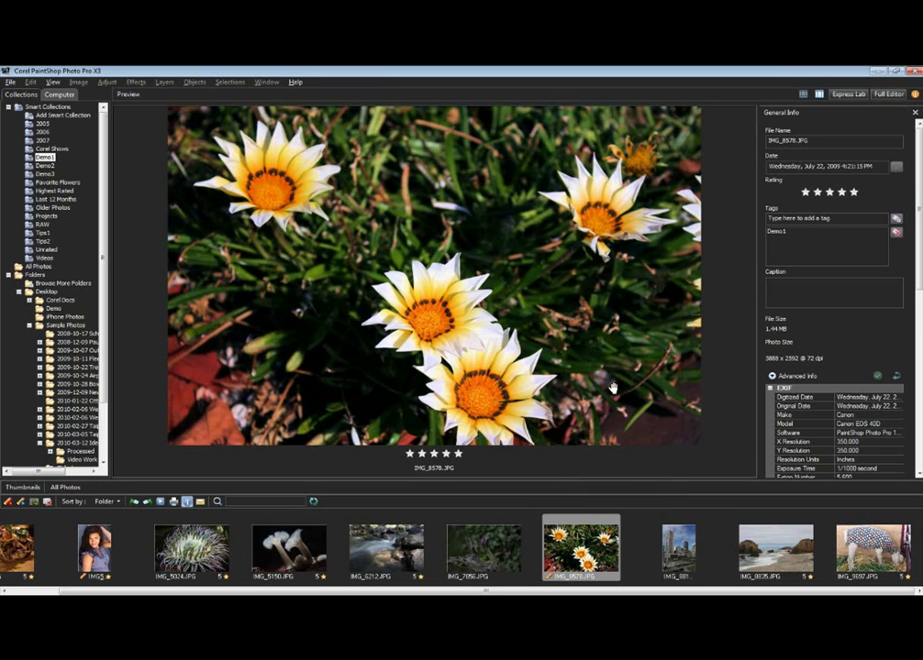
Step: Select IMG_7856, view its Apply Editing options, then clear the selection
{"action": "left_click", "coordinate": [483, 550]}
{"action": "right_click", "coordinate": [487, 548]}
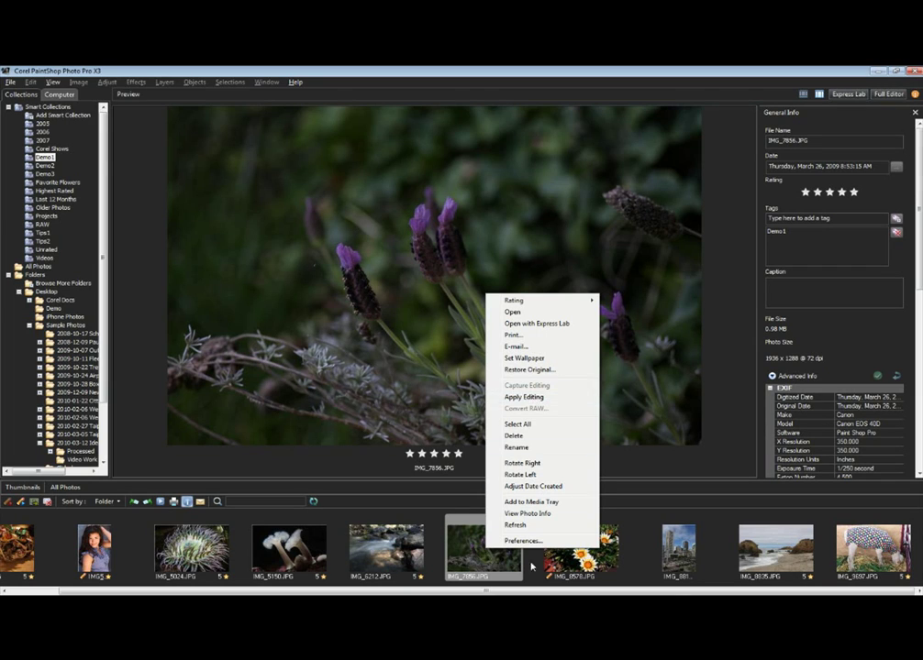
{"action": "left_click", "coordinate": [643, 547]}
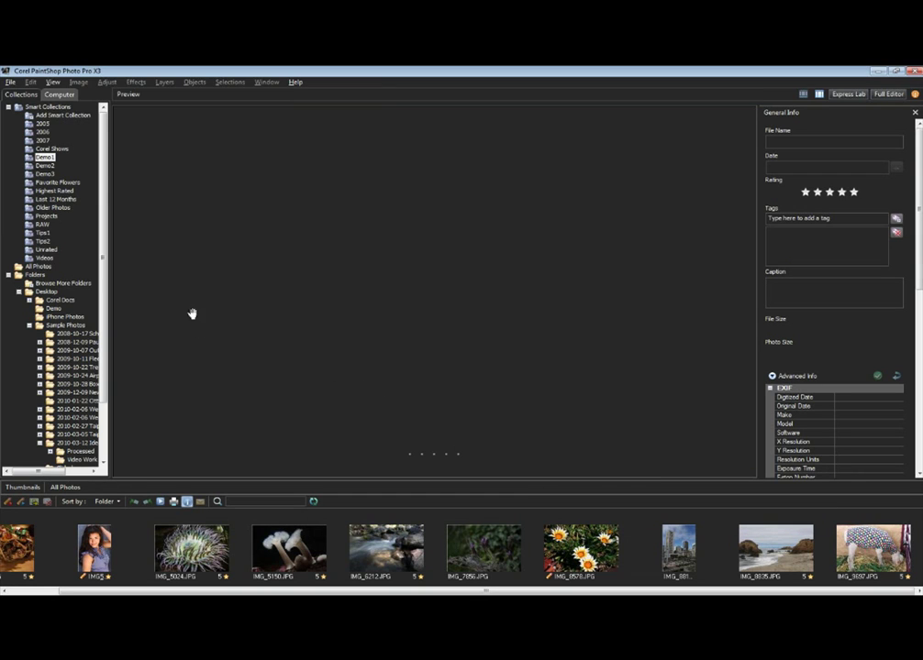
Step: Show the Demo2 collection and load IMG_8542 into the Full Editor
{"action": "left_click", "coordinate": [44, 166]}
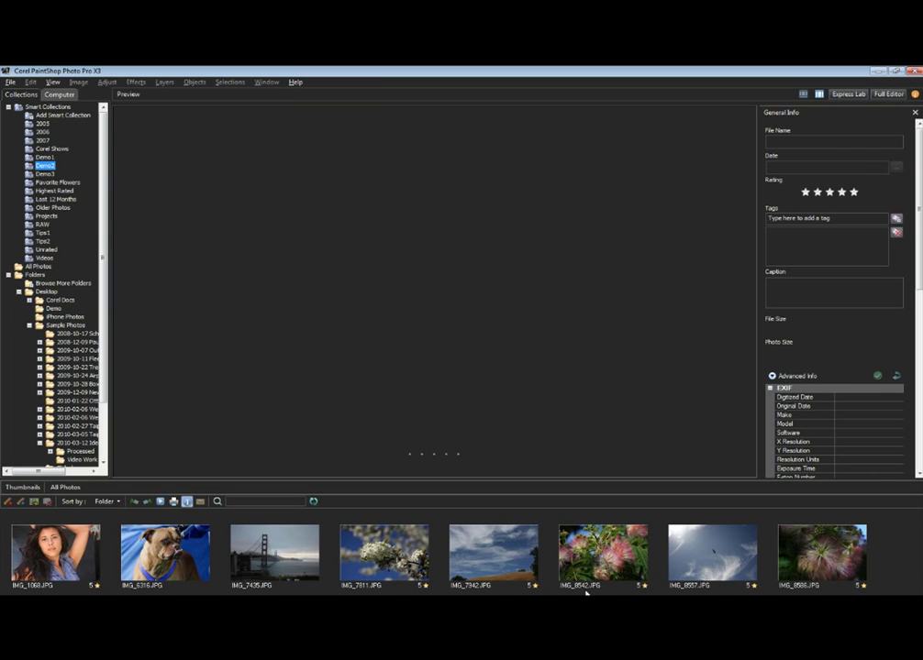
{"action": "left_click", "coordinate": [602, 561]}
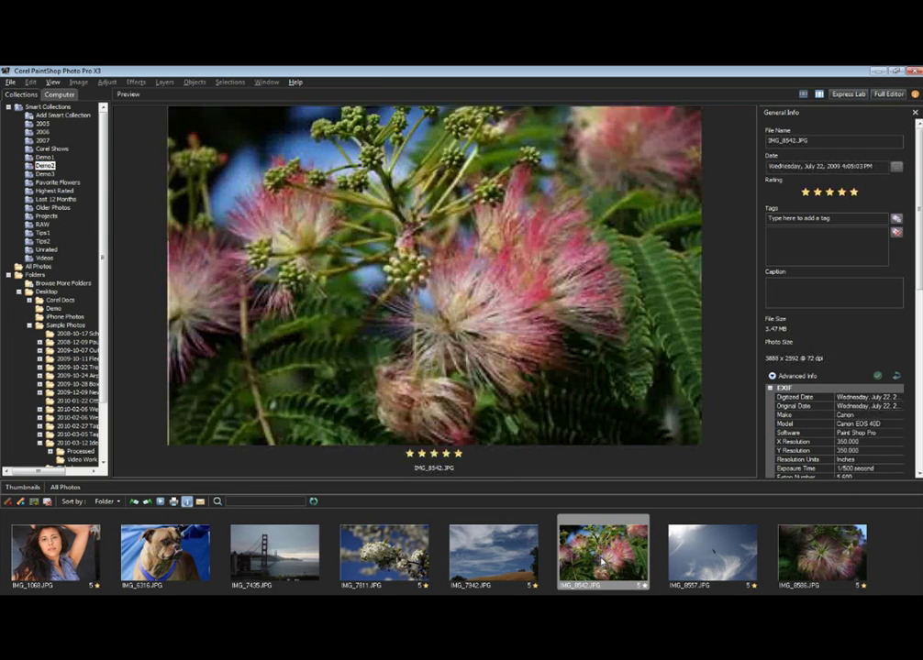
{"action": "left_click", "coordinate": [890, 97]}
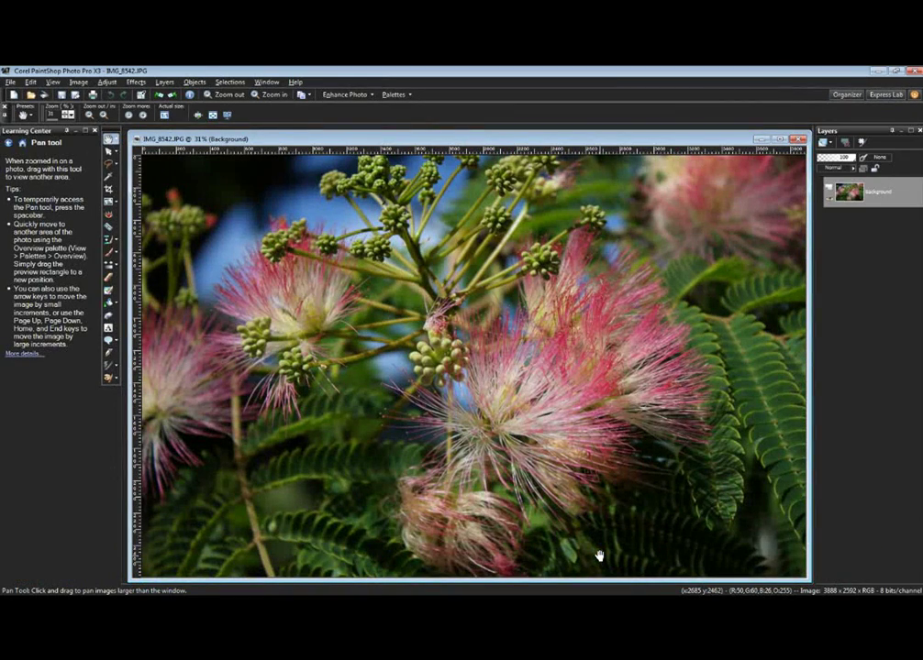
{"action": "left_click", "coordinate": [23, 144]}
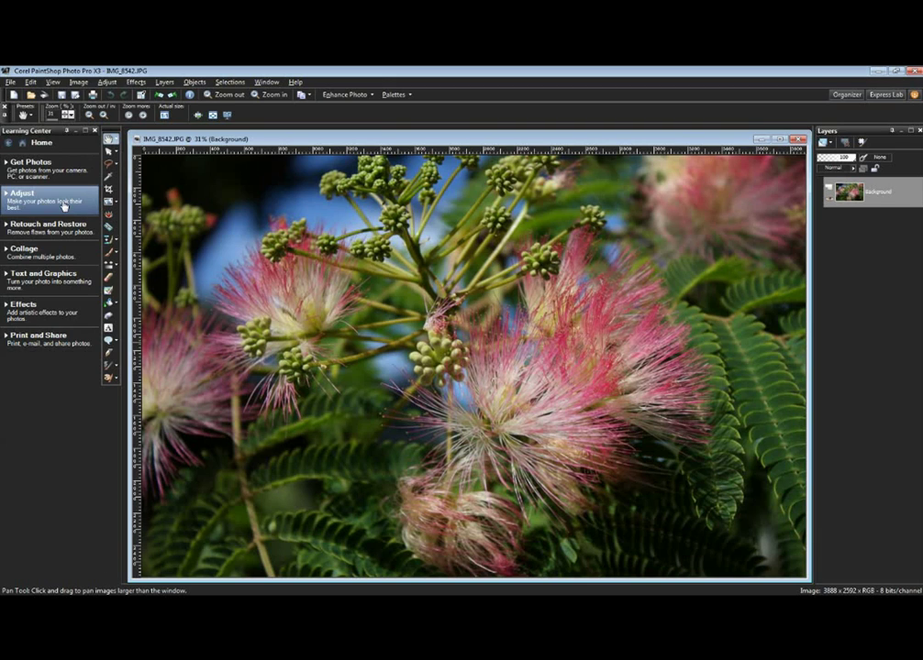
{"action": "left_click", "coordinate": [42, 204]}
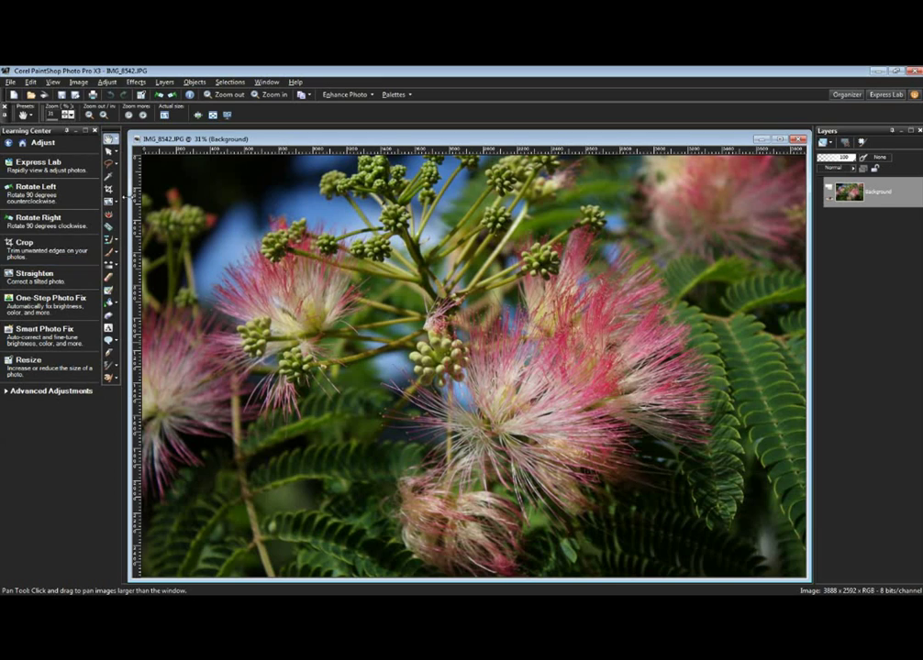
{"action": "left_click", "coordinate": [110, 189]}
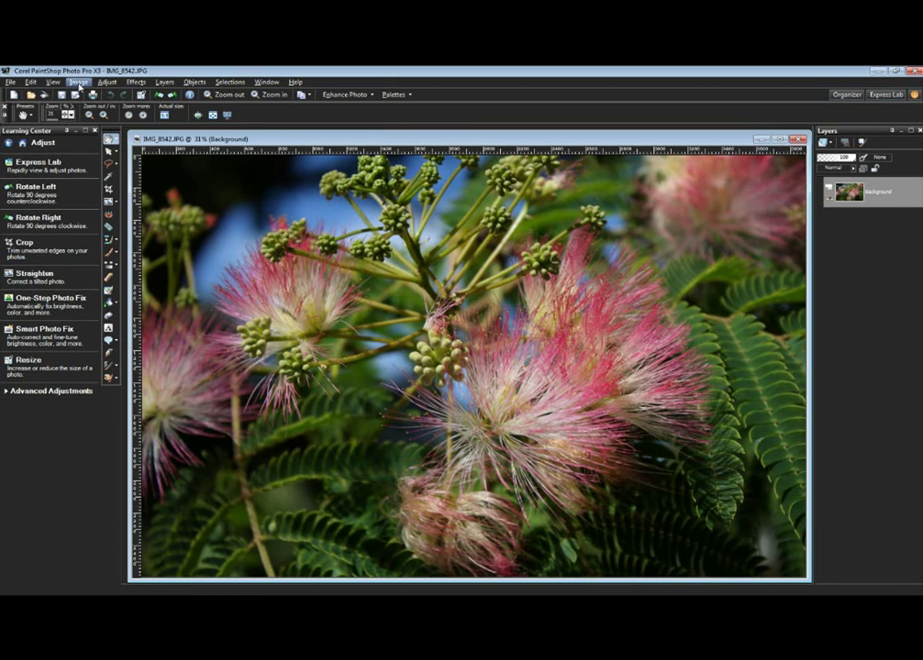
{"action": "left_click", "coordinate": [79, 86]}
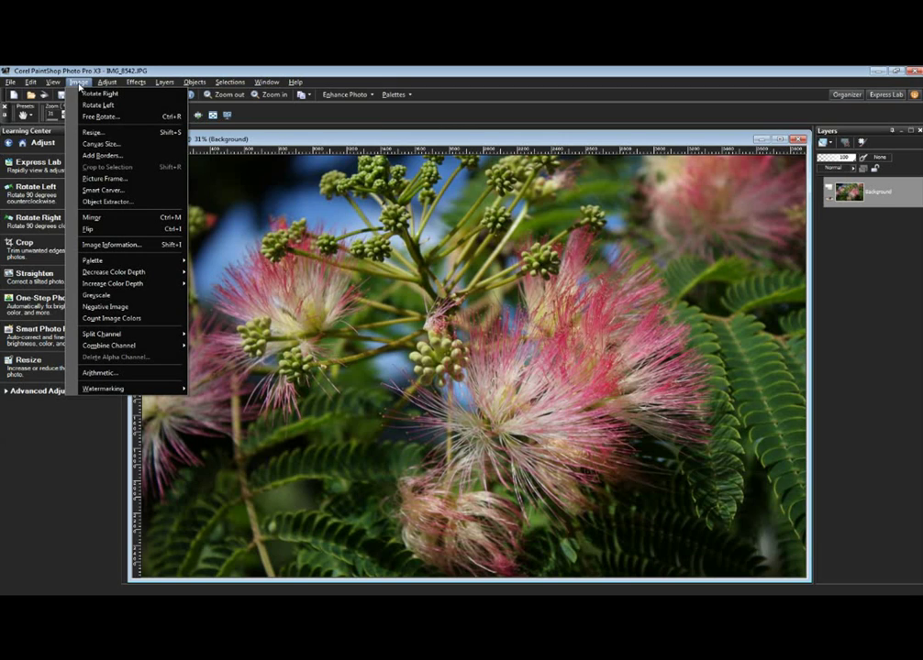
{"action": "mouse_move", "coordinate": [108, 84]}
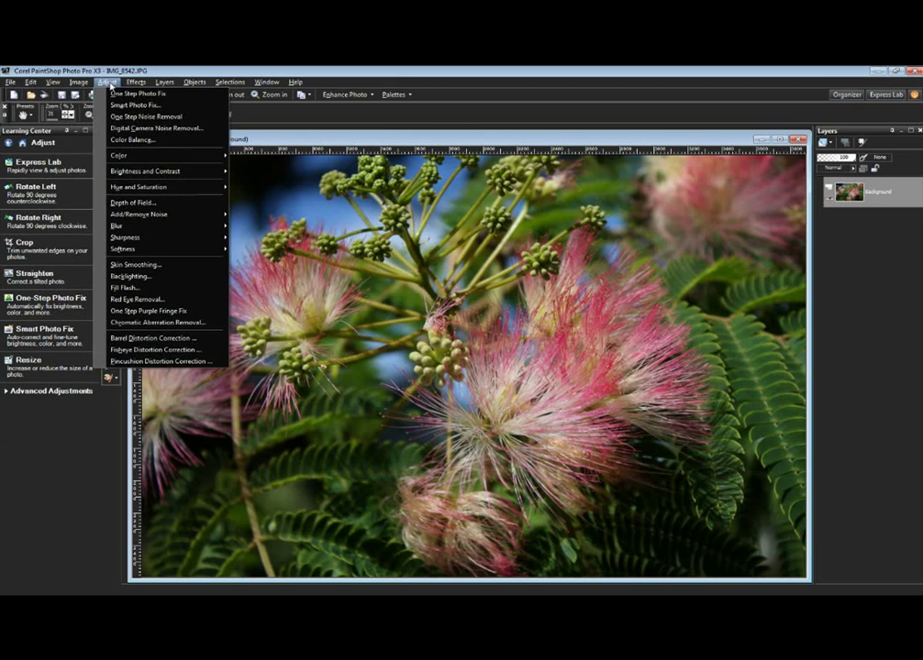
{"action": "mouse_move", "coordinate": [140, 85]}
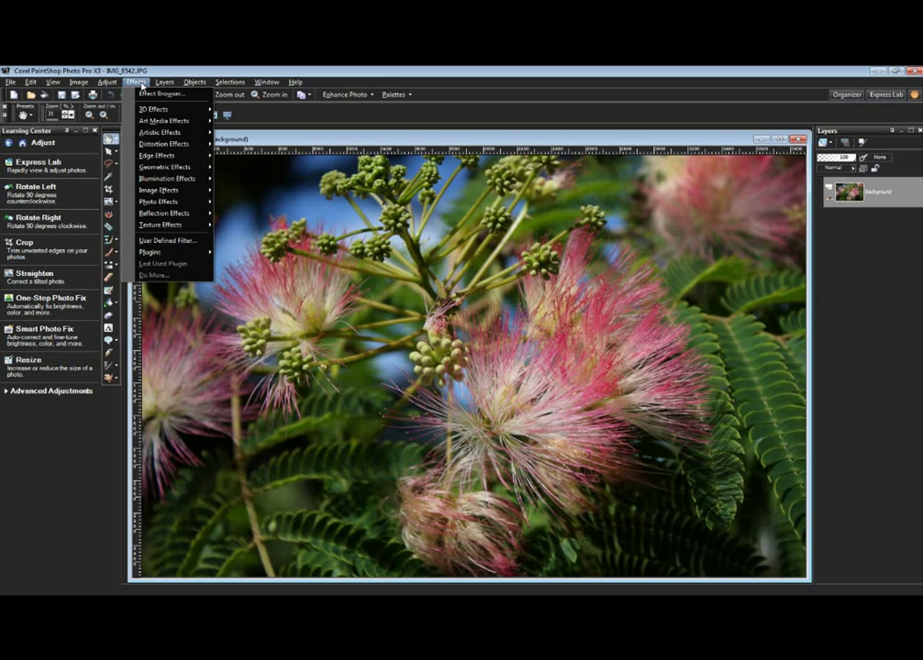
{"action": "left_click", "coordinate": [303, 141]}
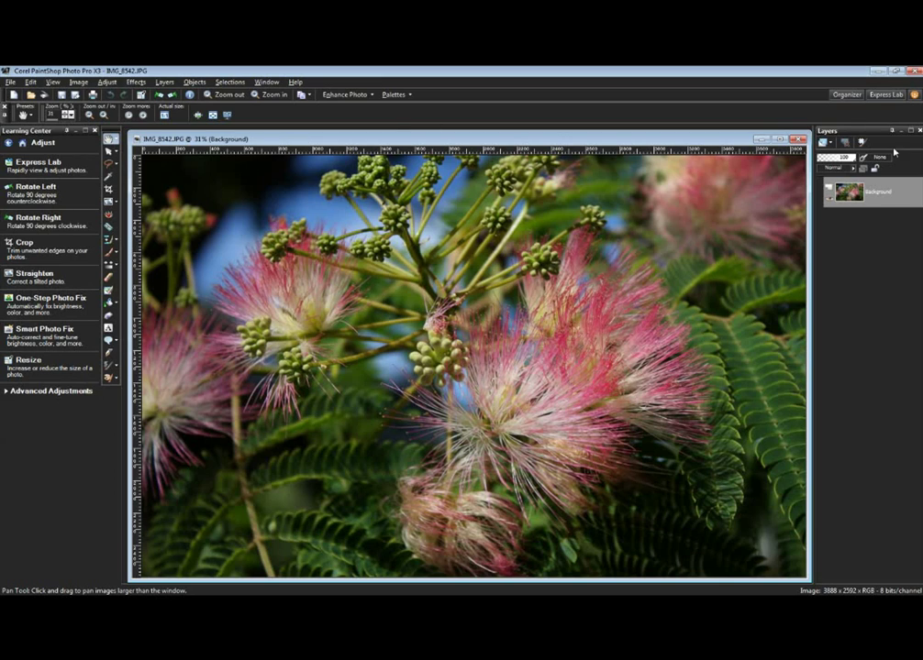
Step: Close the Layers palette and duplicate the flower photo as Image1, tiling the windows
{"action": "left_click", "coordinate": [919, 131]}
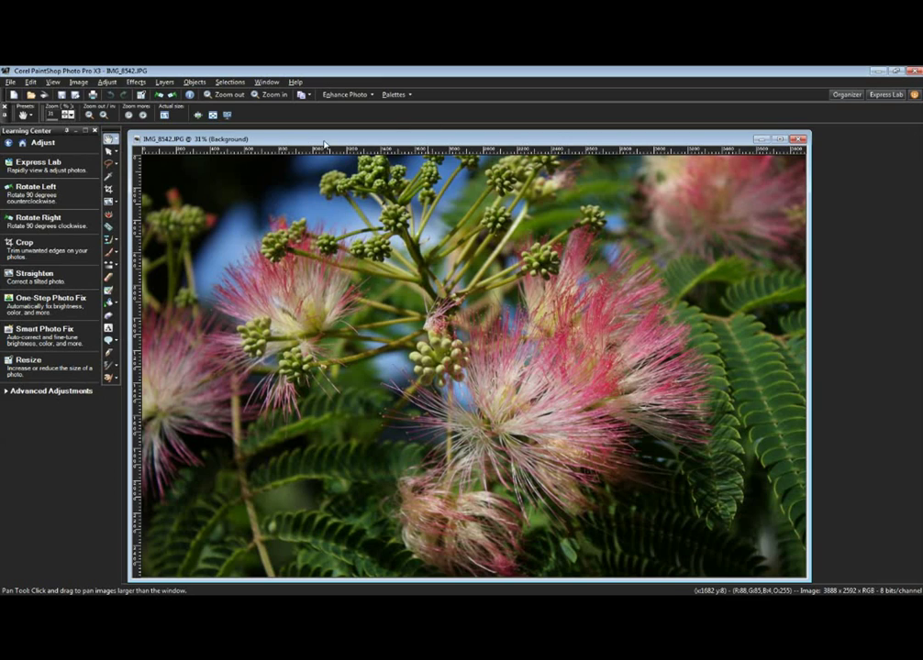
{"action": "left_click", "coordinate": [267, 82]}
{"action": "left_click", "coordinate": [291, 171]}
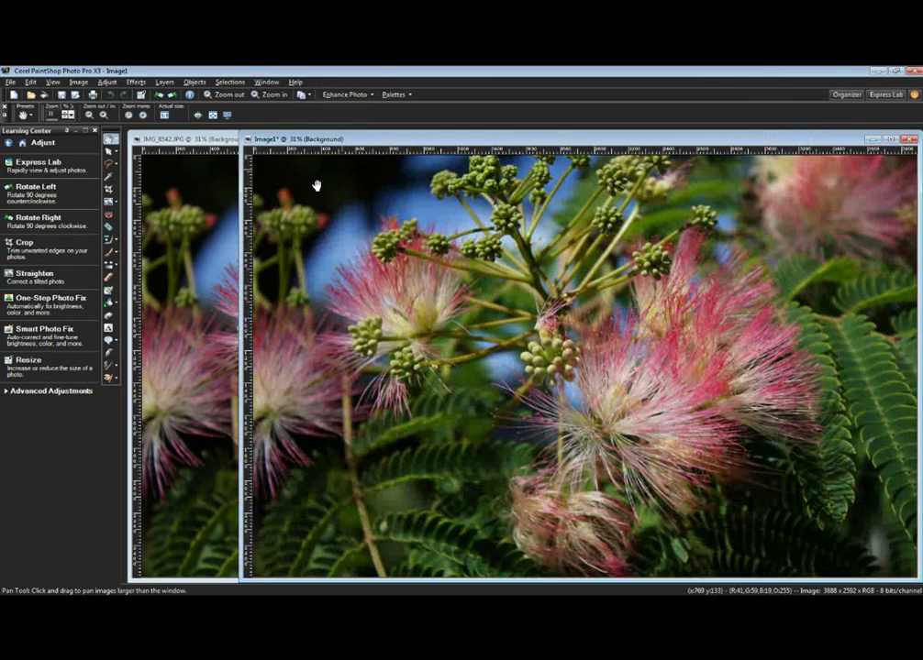
{"action": "left_click", "coordinate": [266, 82]}
{"action": "left_click", "coordinate": [286, 144]}
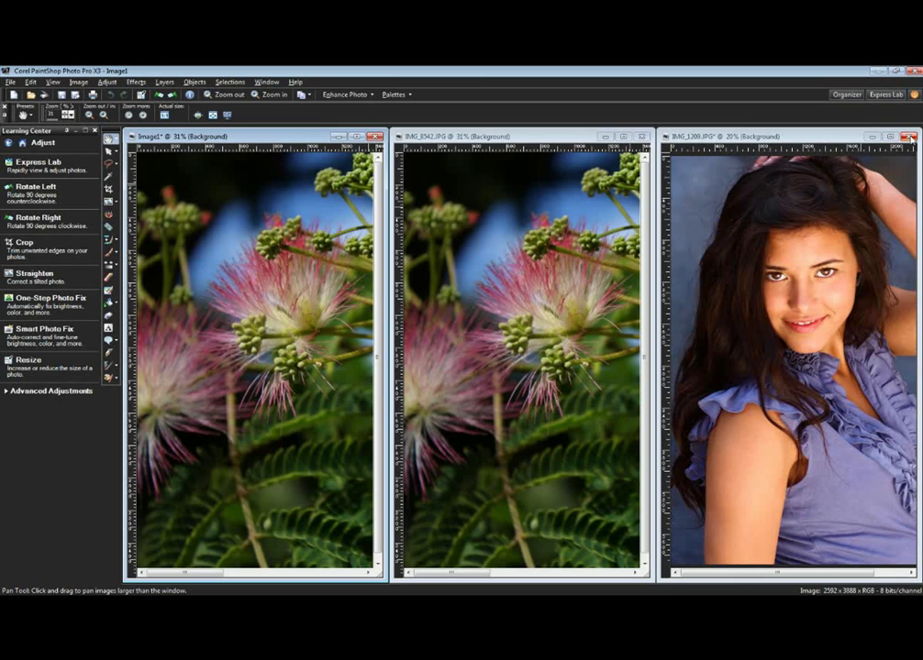
Step: Close the IMG_1209 portrait without saving and tile the two flower images vertically
{"action": "left_click", "coordinate": [908, 136]}
{"action": "left_click", "coordinate": [468, 359]}
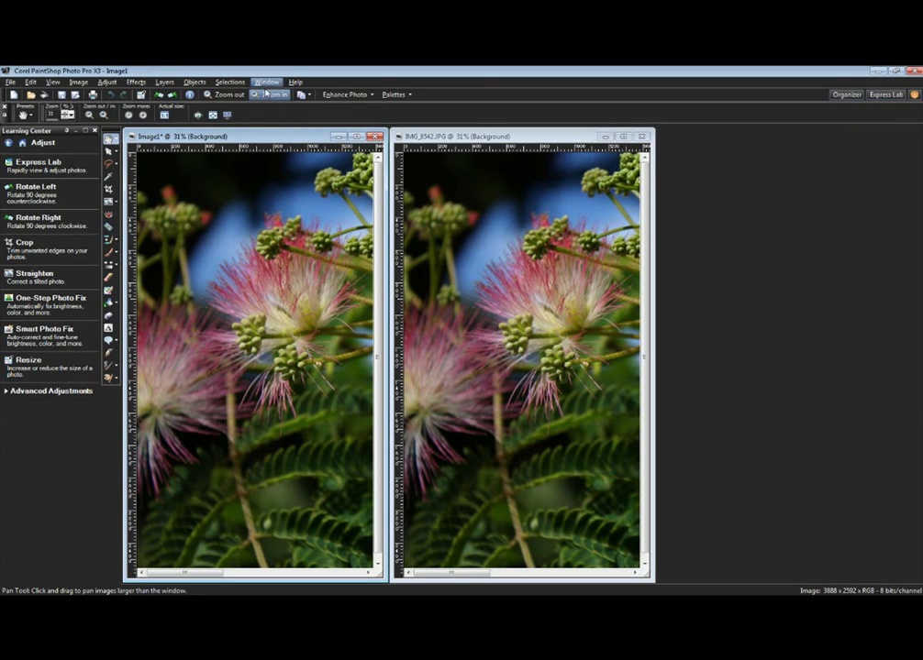
{"action": "left_click", "coordinate": [267, 82]}
{"action": "left_click", "coordinate": [284, 144]}
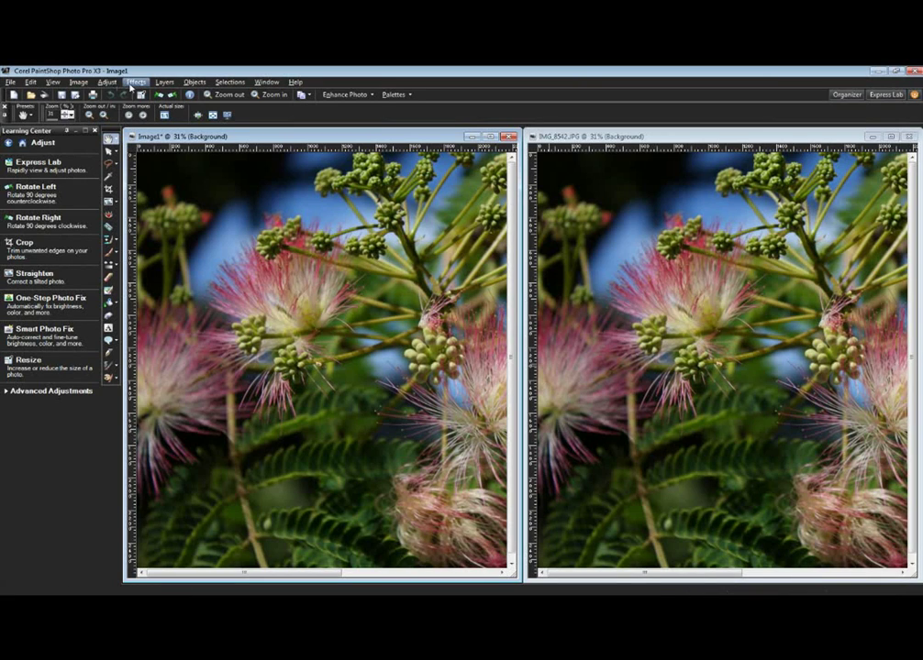
{"action": "left_click", "coordinate": [111, 82]}
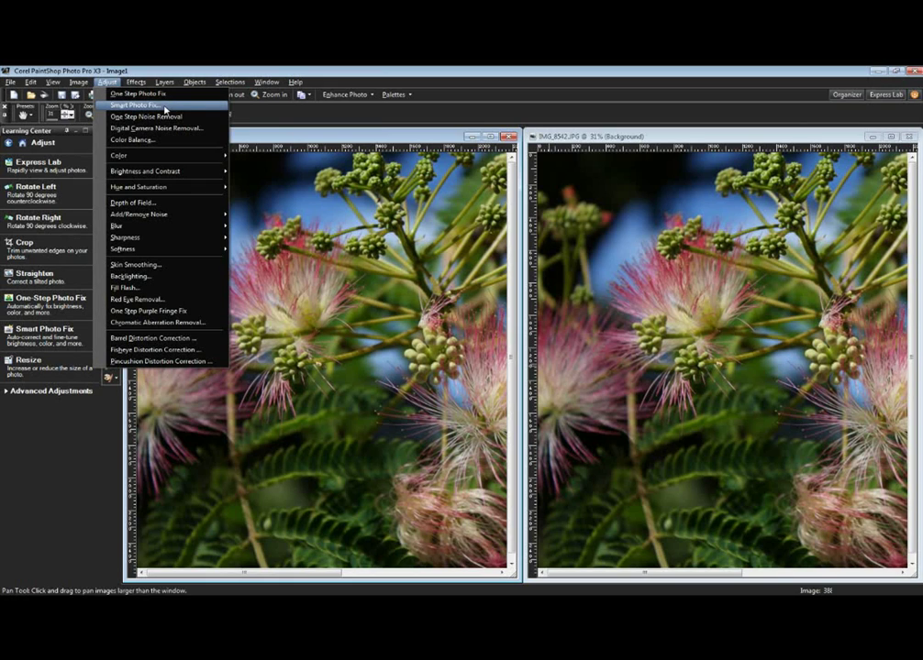
Step: Apply Smart Photo Fix to Image1 with Shadows -17 and Saturation 22
{"action": "left_click", "coordinate": [165, 107]}
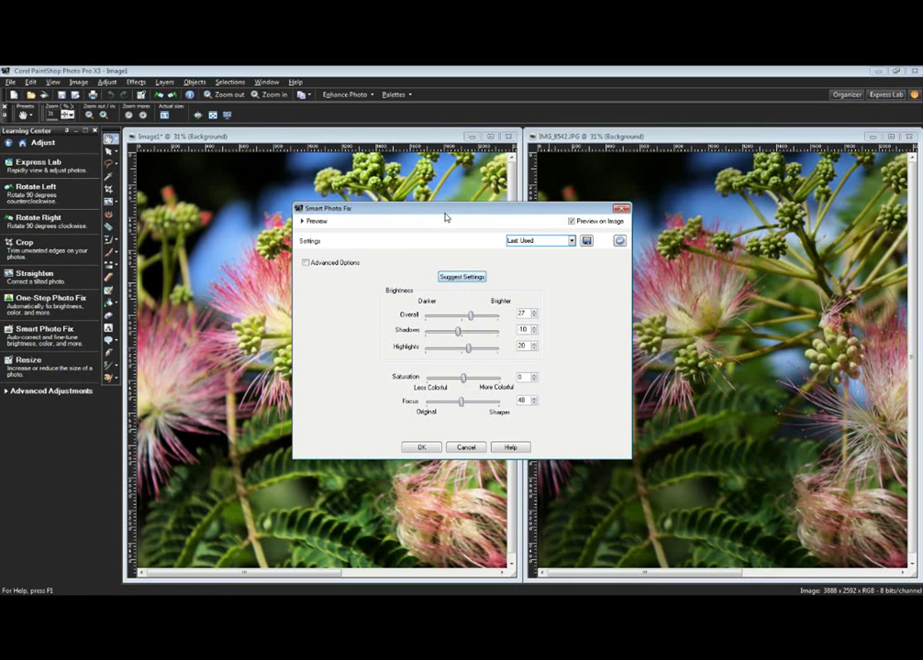
{"action": "left_click_drag", "start_coordinate": [445, 210], "coordinate": [621, 315]}
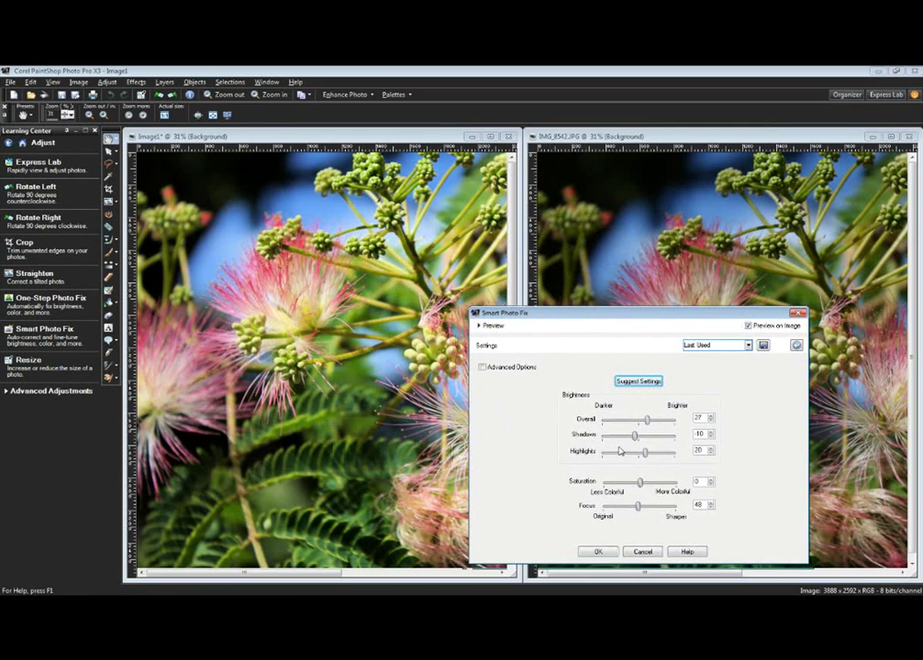
{"action": "left_click_drag", "start_coordinate": [634, 436], "coordinate": [631, 436]}
{"action": "left_click_drag", "start_coordinate": [640, 487], "coordinate": [646, 485]}
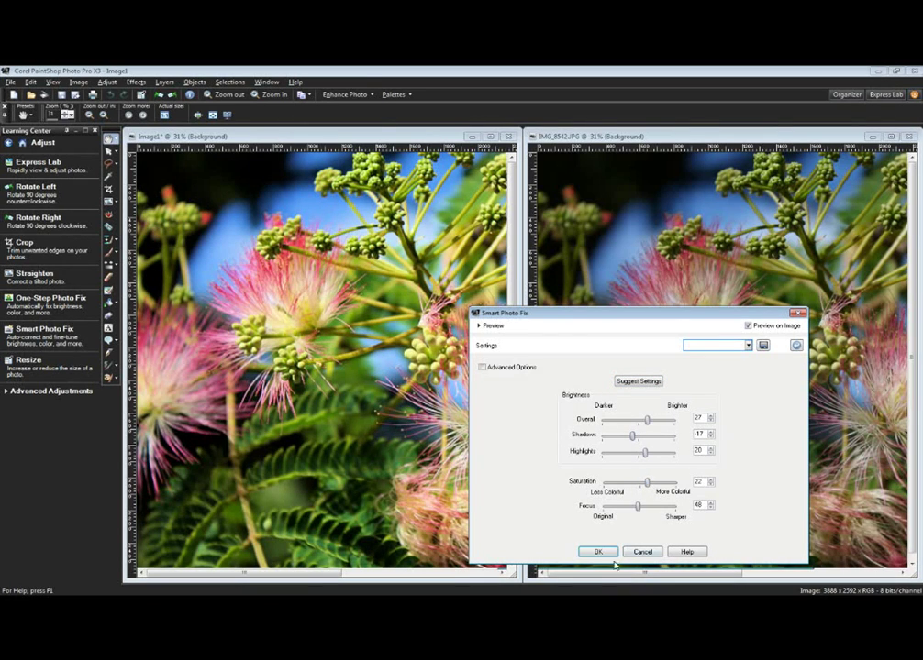
{"action": "left_click", "coordinate": [597, 551]}
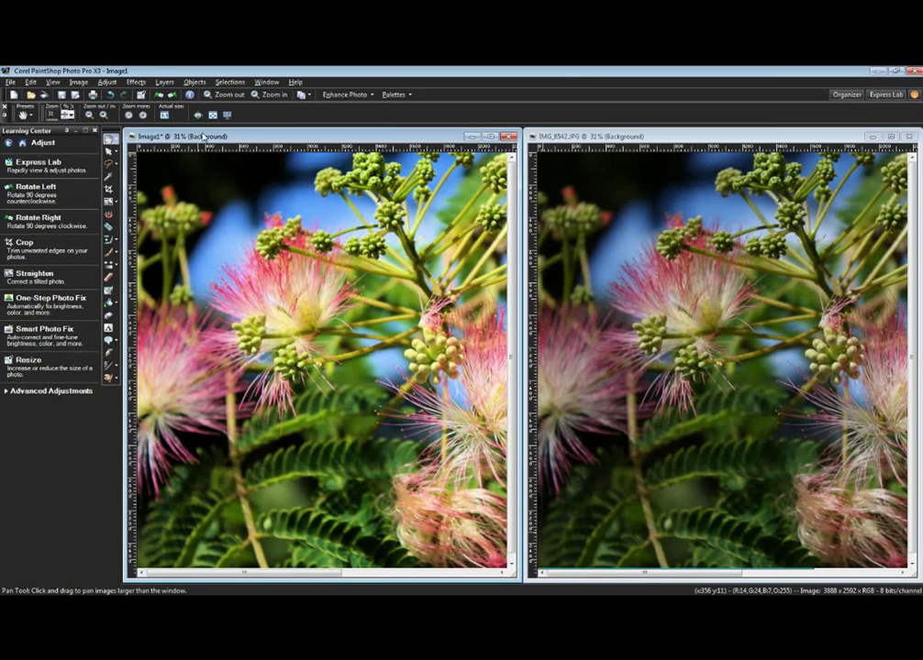
Step: Apply Adjust > Hue and Saturation > Vibrancy at Strength 42 to Image1
{"action": "left_click", "coordinate": [108, 82]}
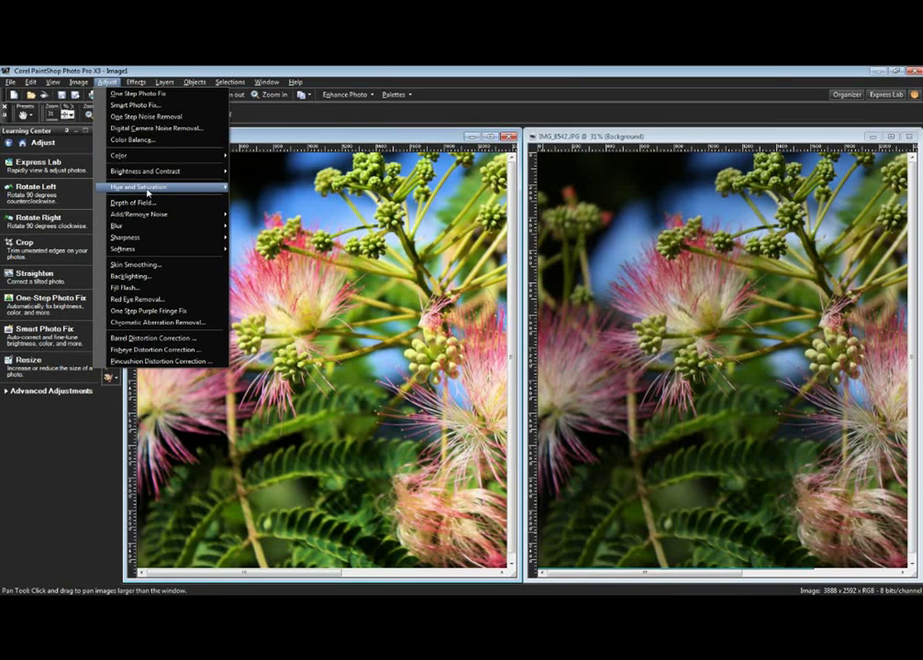
{"action": "mouse_move", "coordinate": [149, 189]}
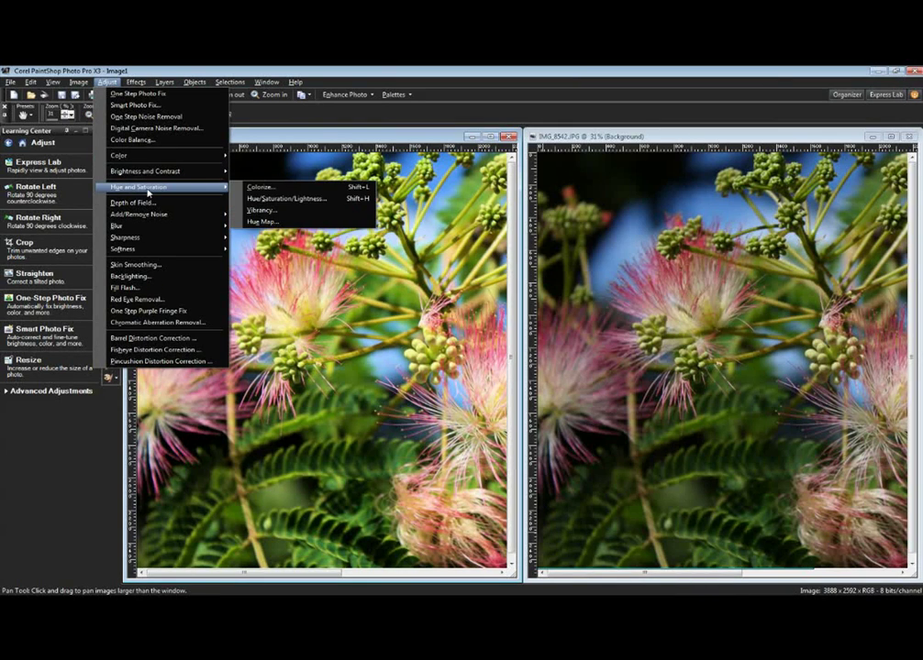
{"action": "left_click", "coordinate": [275, 212]}
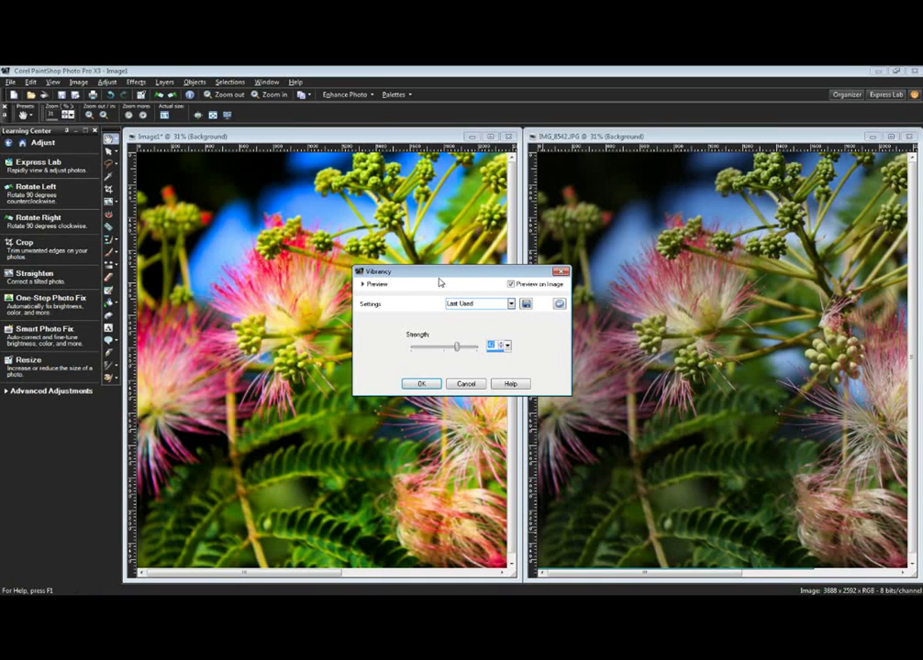
{"action": "left_click_drag", "start_coordinate": [438, 276], "coordinate": [554, 418]}
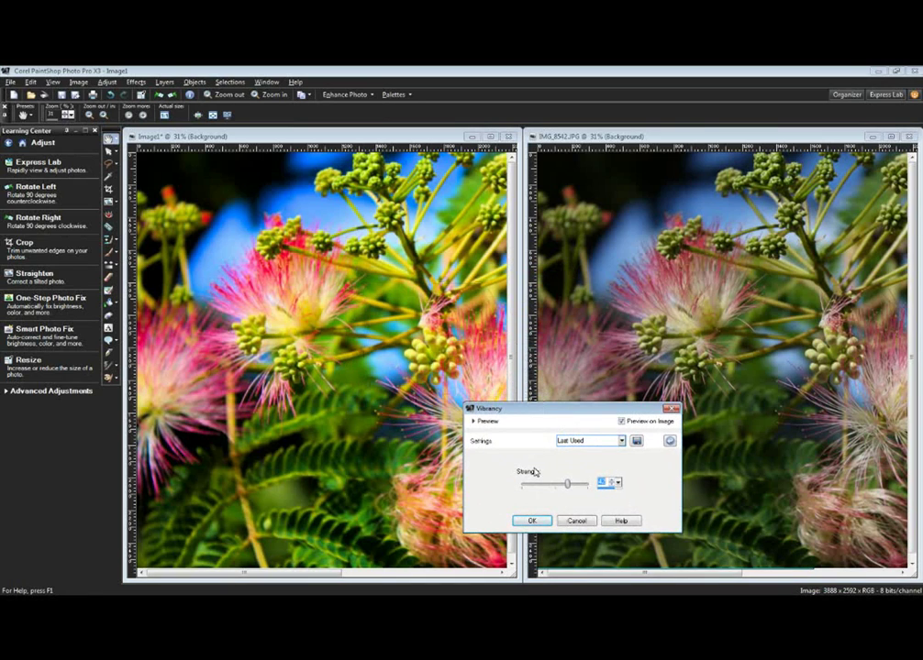
{"action": "left_click", "coordinate": [531, 522]}
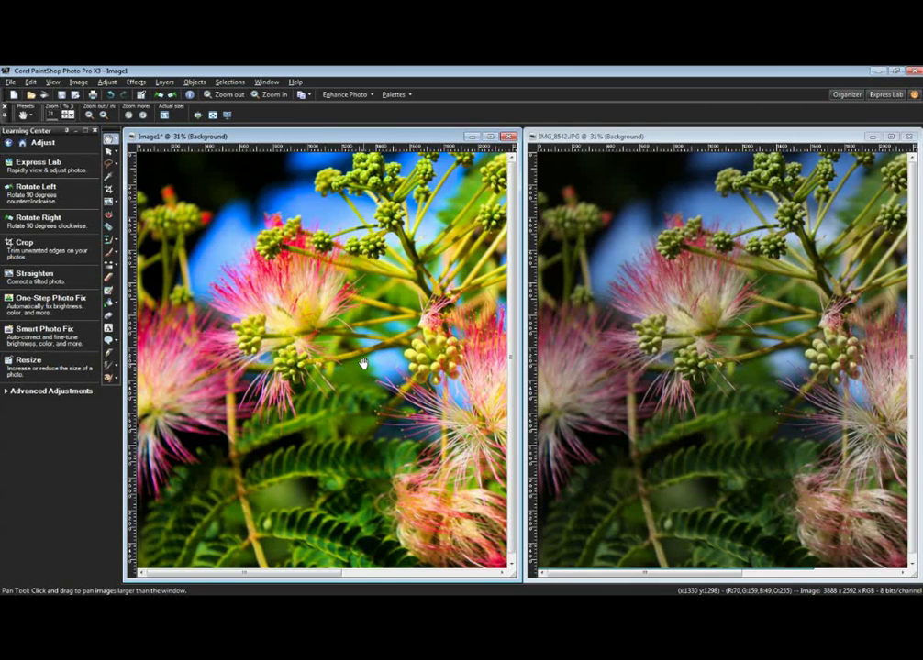
Step: Apply Adjust > Brightness and Contrast > Local Tone Mapping at Strength 6 to Image1
{"action": "left_click", "coordinate": [136, 82]}
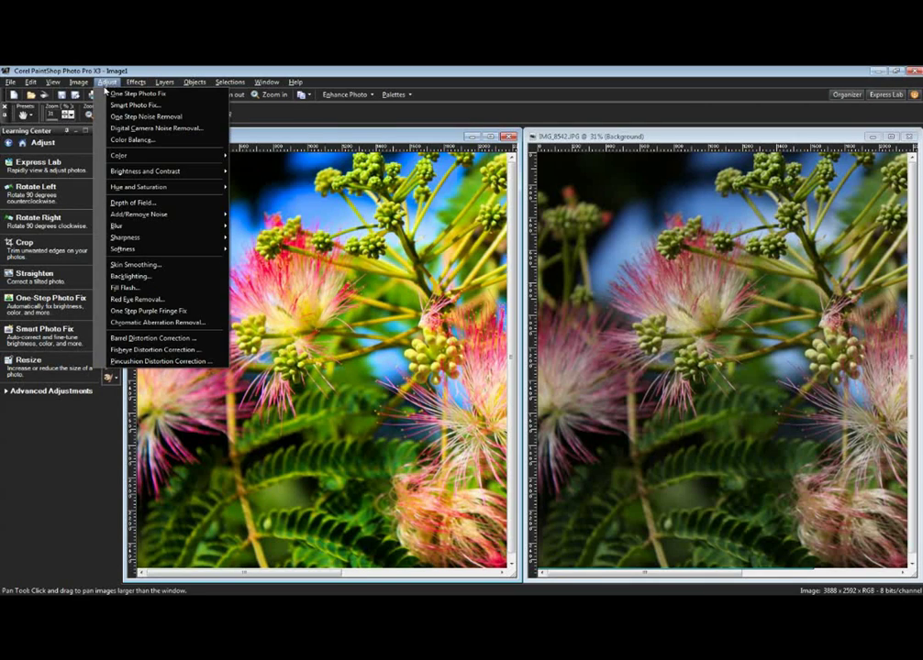
{"action": "mouse_move", "coordinate": [131, 172]}
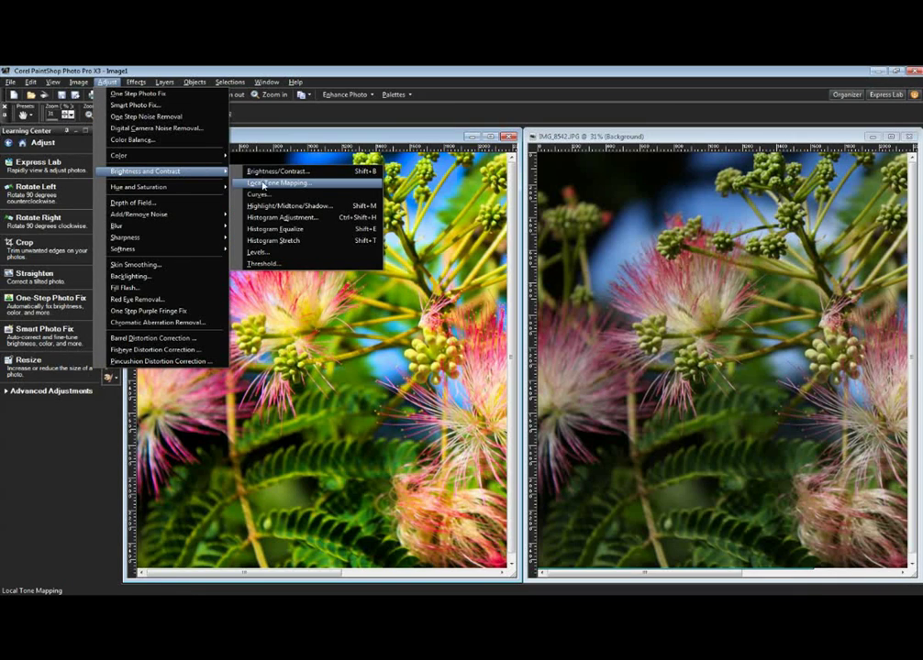
{"action": "left_click", "coordinate": [300, 189]}
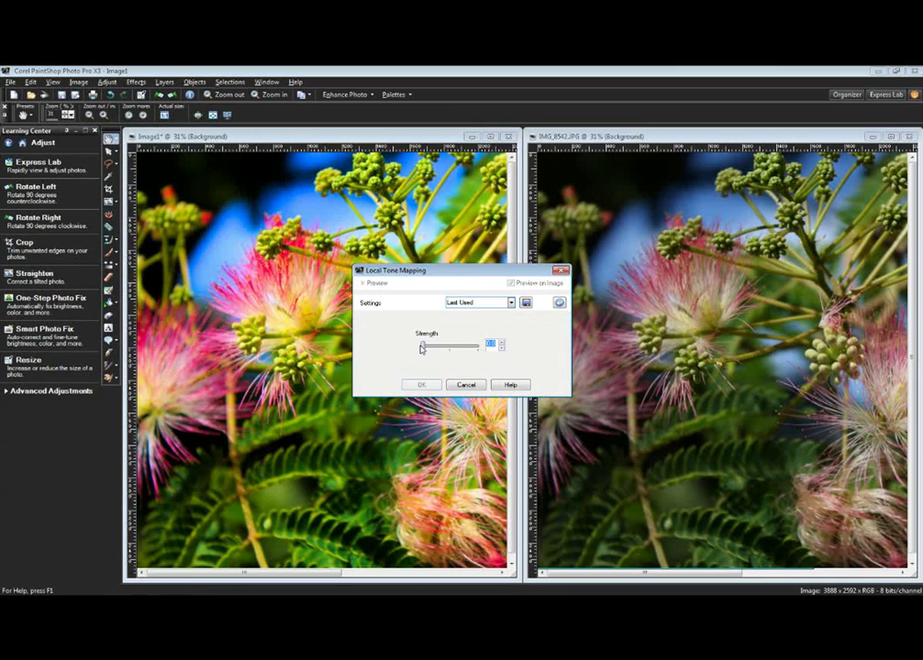
{"action": "left_click_drag", "start_coordinate": [434, 352], "coordinate": [437, 349]}
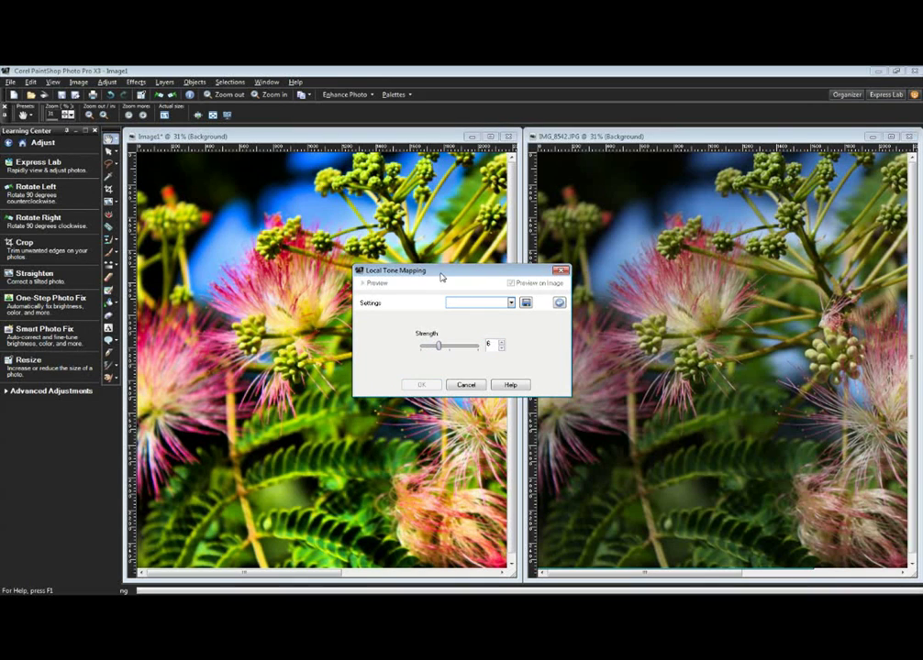
{"action": "left_click_drag", "start_coordinate": [441, 275], "coordinate": [600, 307]}
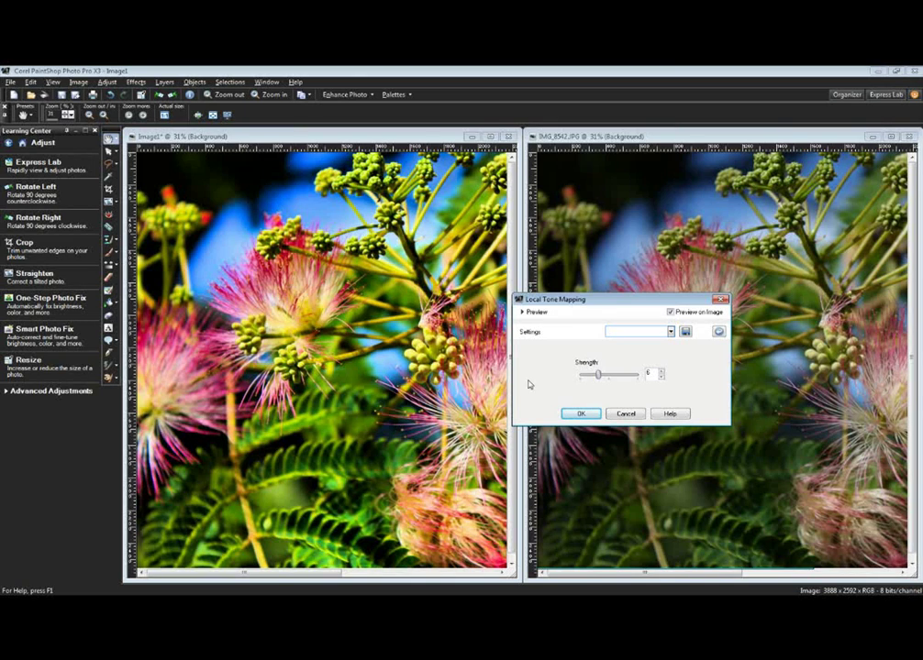
{"action": "left_click", "coordinate": [583, 414]}
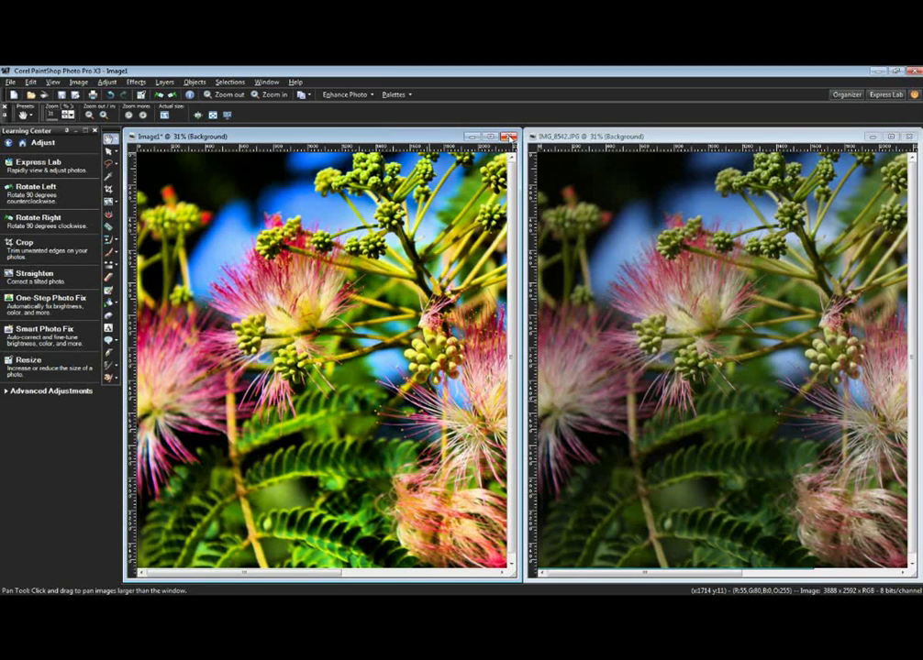
Step: Close both flower image windows and open the dog photo IMG_6316.JPG from the Organizer in the editor
{"action": "left_click", "coordinate": [510, 136]}
{"action": "key", "text": "ctrl+F4"}
{"action": "left_click", "coordinate": [853, 94]}
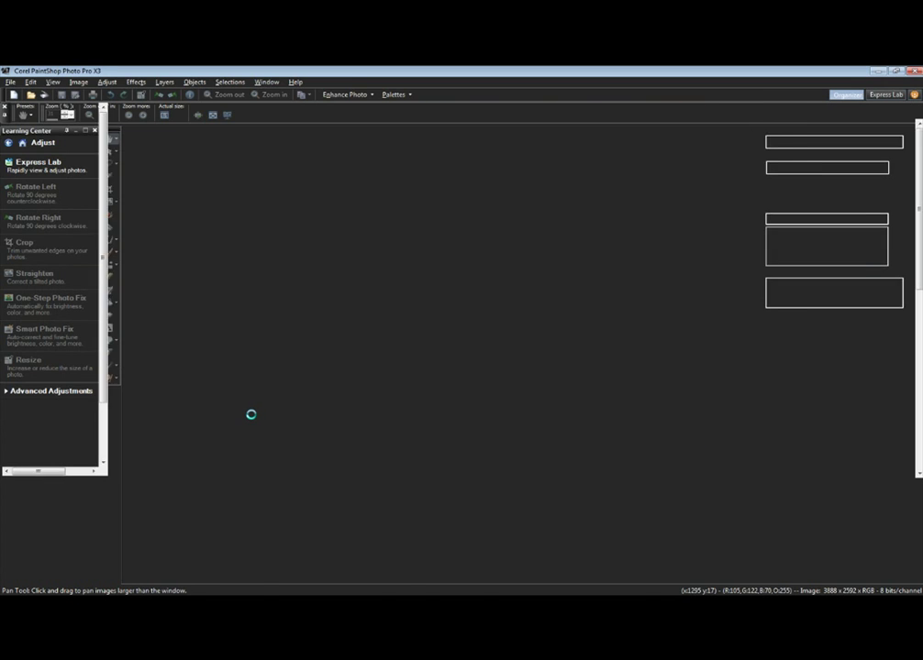
{"action": "left_click", "coordinate": [171, 557]}
{"action": "left_click", "coordinate": [383, 552], "text": "ctrl"}
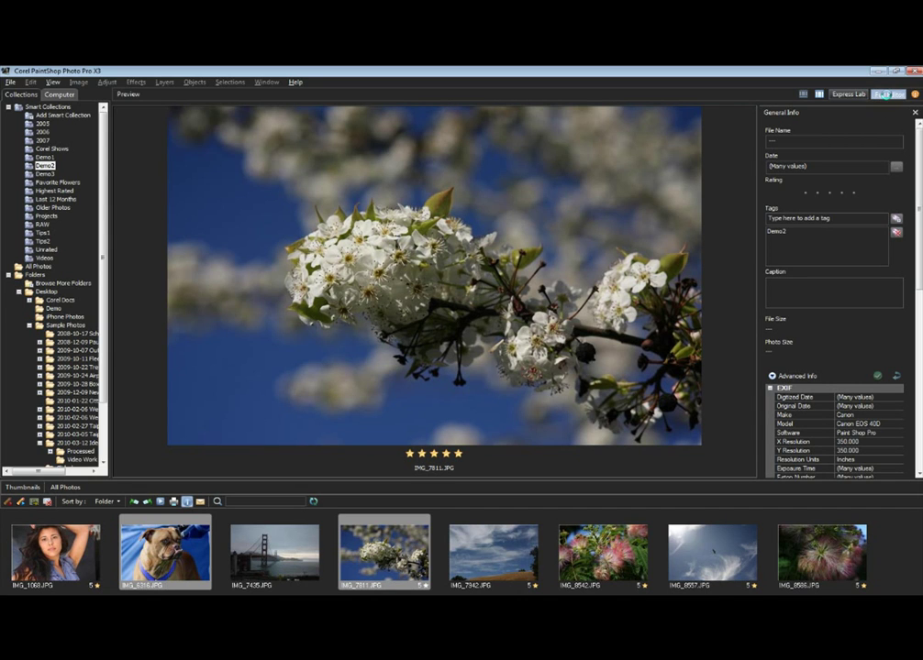
{"action": "left_click", "coordinate": [885, 93]}
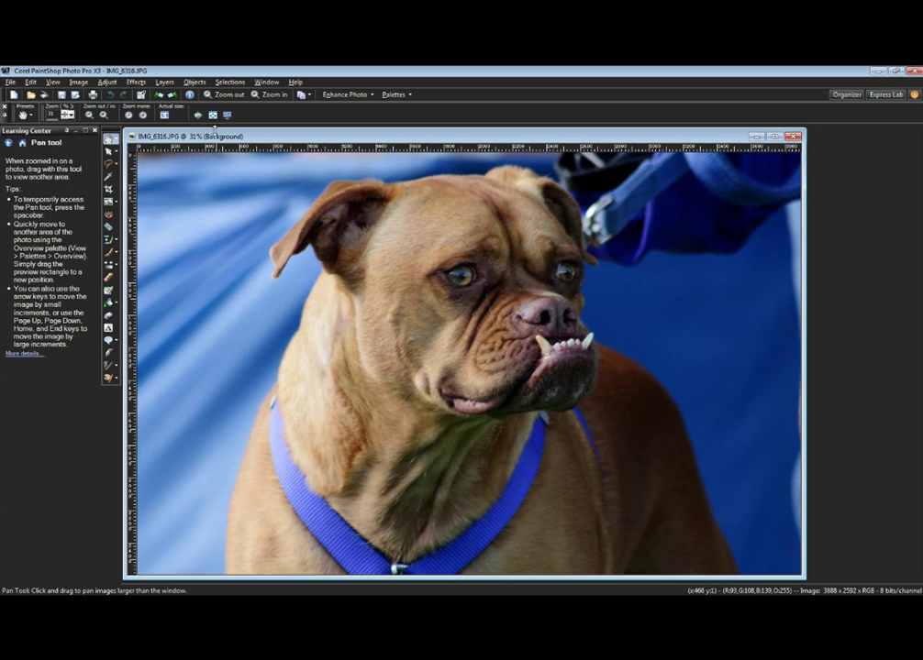
Step: Begin a freehand selection outline around the dog's head on IMG_6316.JPG
{"action": "left_click", "coordinate": [107, 164]}
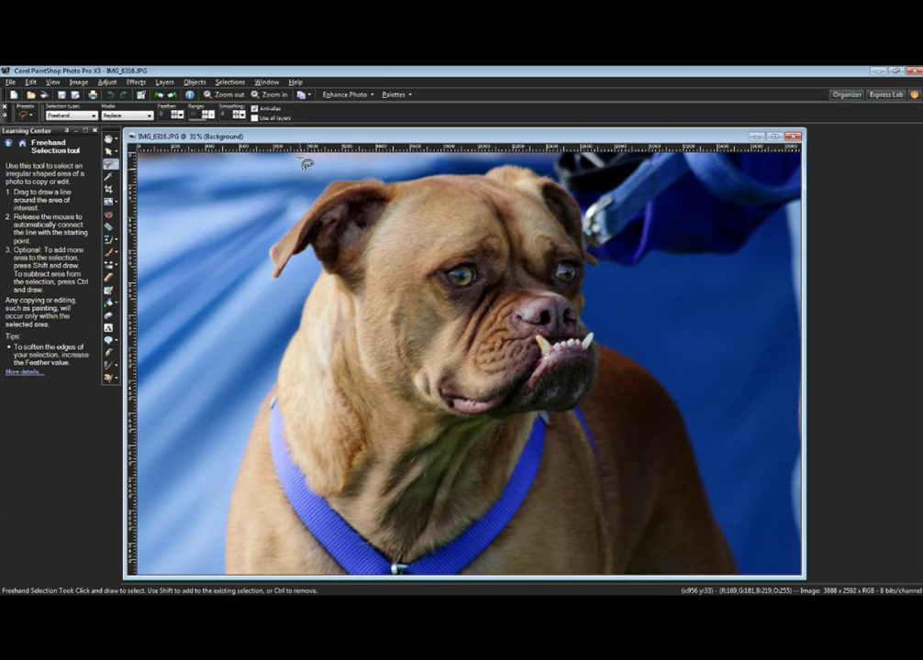
{"action": "mouse_move", "coordinate": [302, 161]}
{"action": "left_mouse_down"}
{"action": "mouse_move", "coordinate": [254, 188]}
{"action": "mouse_move", "coordinate": [234, 316]}
{"action": "mouse_move", "coordinate": [243, 376]}
{"action": "mouse_move", "coordinate": [330, 441]}
{"action": "mouse_move", "coordinate": [438, 491]}
{"action": "mouse_move", "coordinate": [590, 481]}
{"action": "mouse_move", "coordinate": [672, 394]}
{"action": "mouse_move", "coordinate": [690, 251]}
{"action": "mouse_move", "coordinate": [665, 166]}
{"action": "mouse_move", "coordinate": [327, 150]}
{"action": "left_mouse_up"}
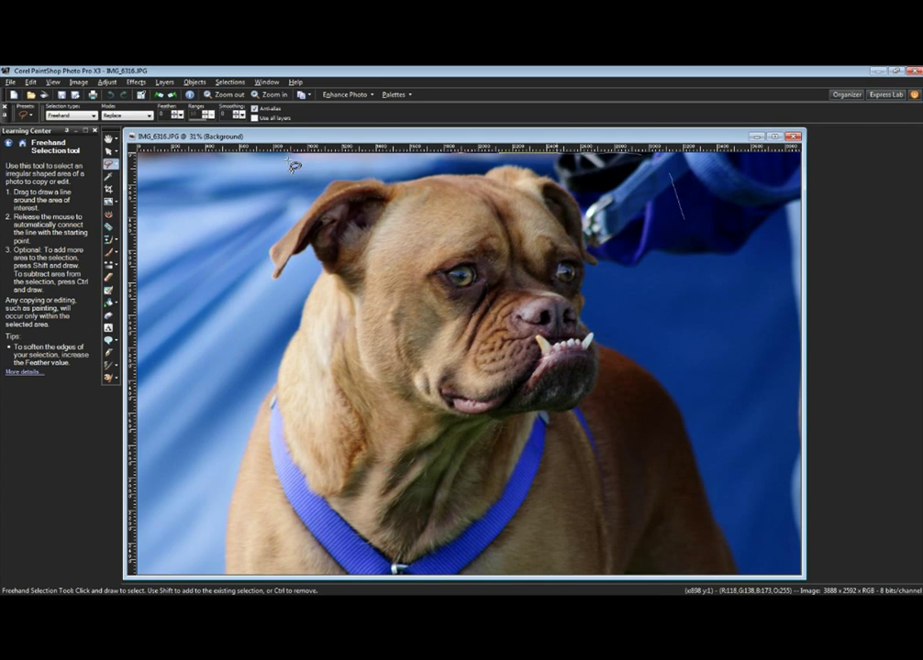